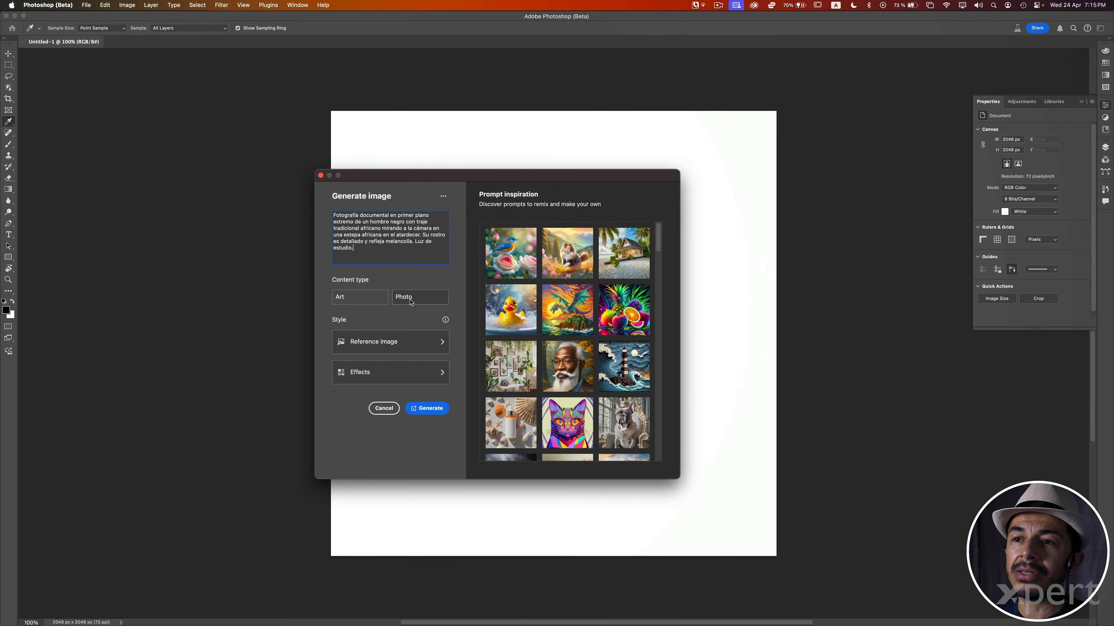
Set the content type to Photo, view the style effects, and generate the image from the African portrait prompt without applying an effect
left_click(423, 300)
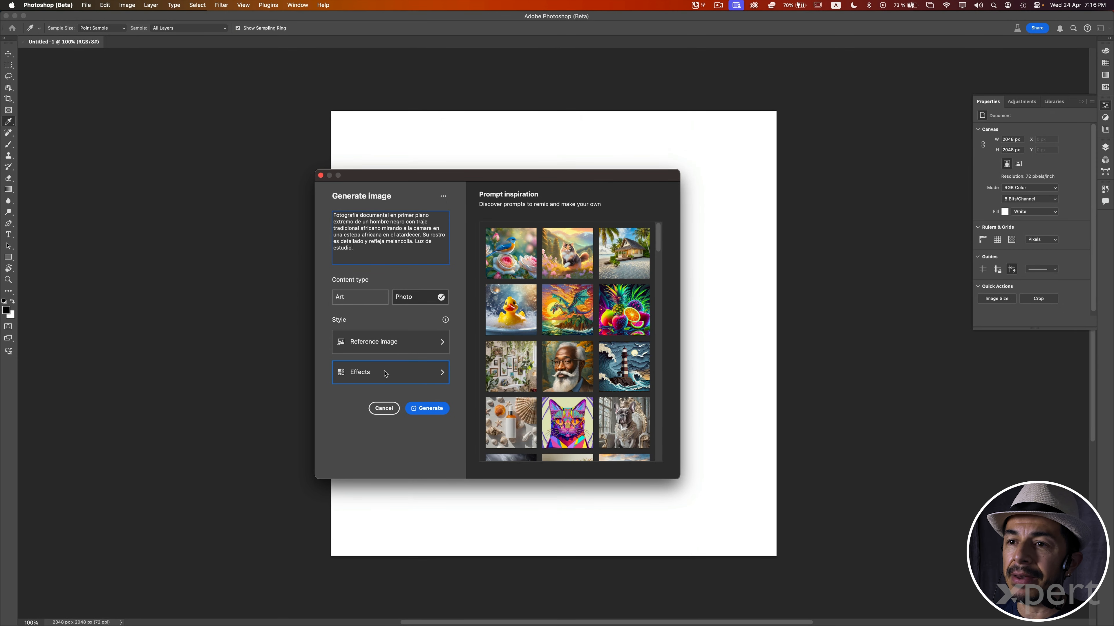
left_click(384, 373)
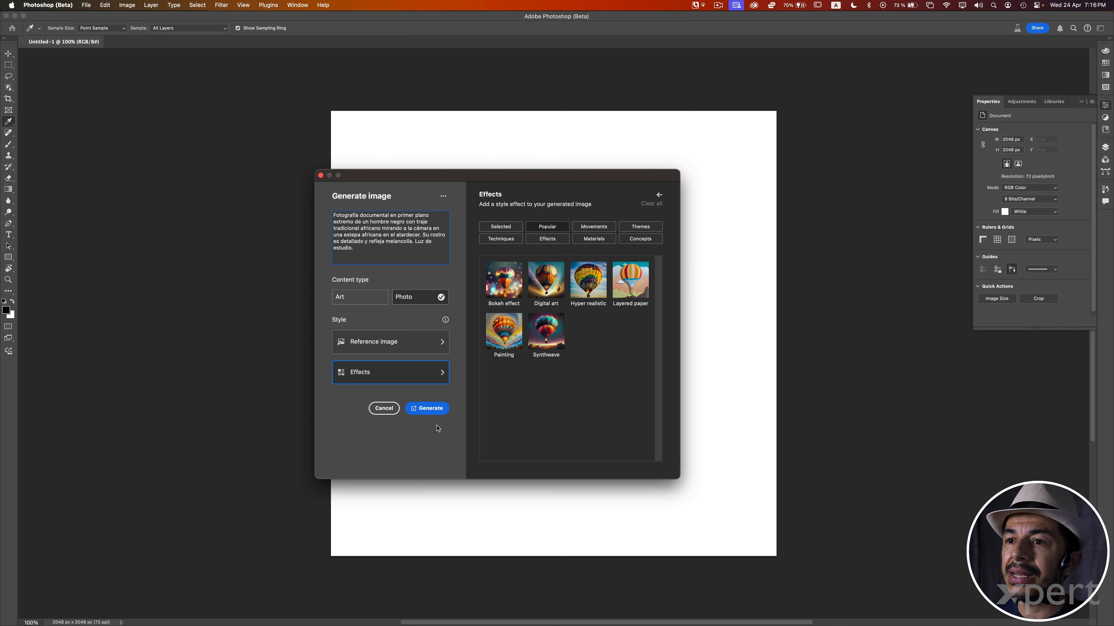
left_click(430, 409)
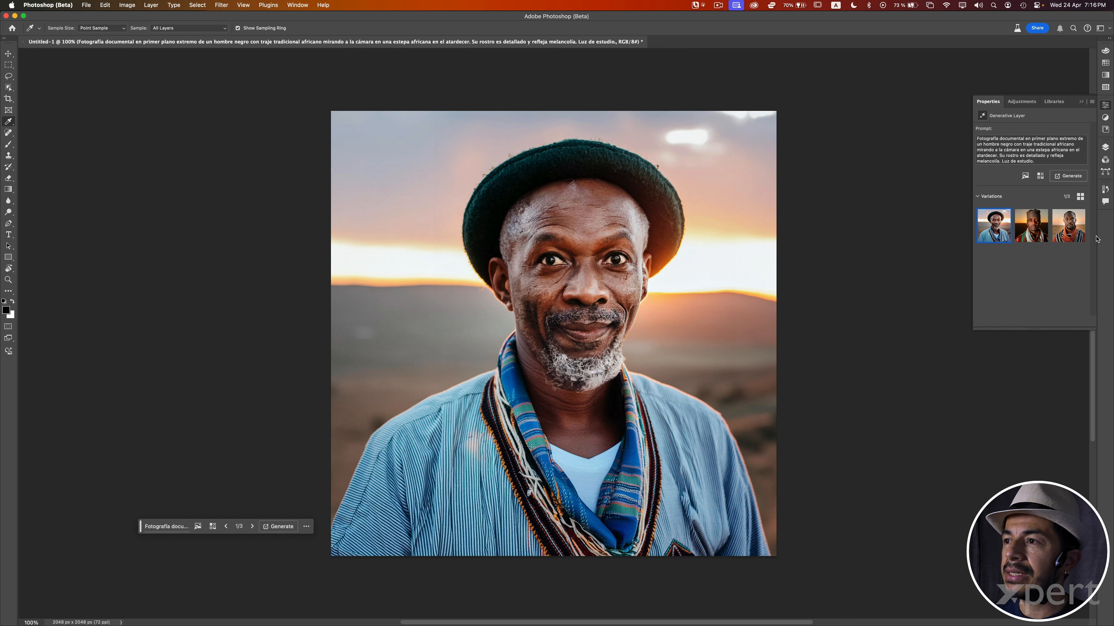
Compare the generated variations, select the man in the orange scarf, and delete the variation of the older man in the dark hat
left_click(1038, 227)
left_click(1066, 226)
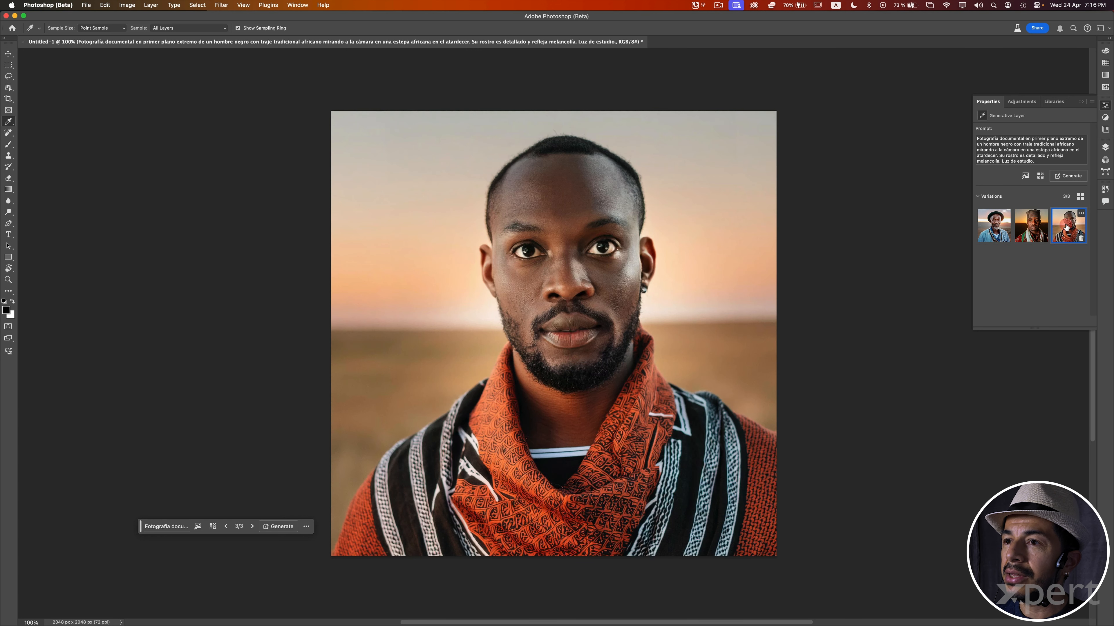
left_click(1039, 225)
left_click(1065, 229)
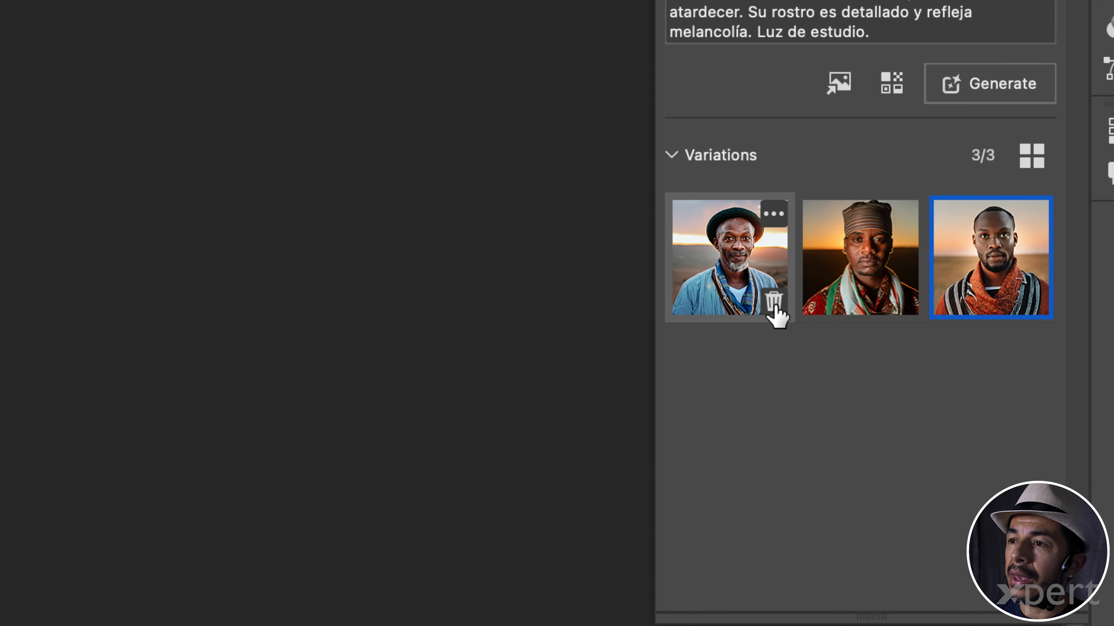
left_click(774, 302)
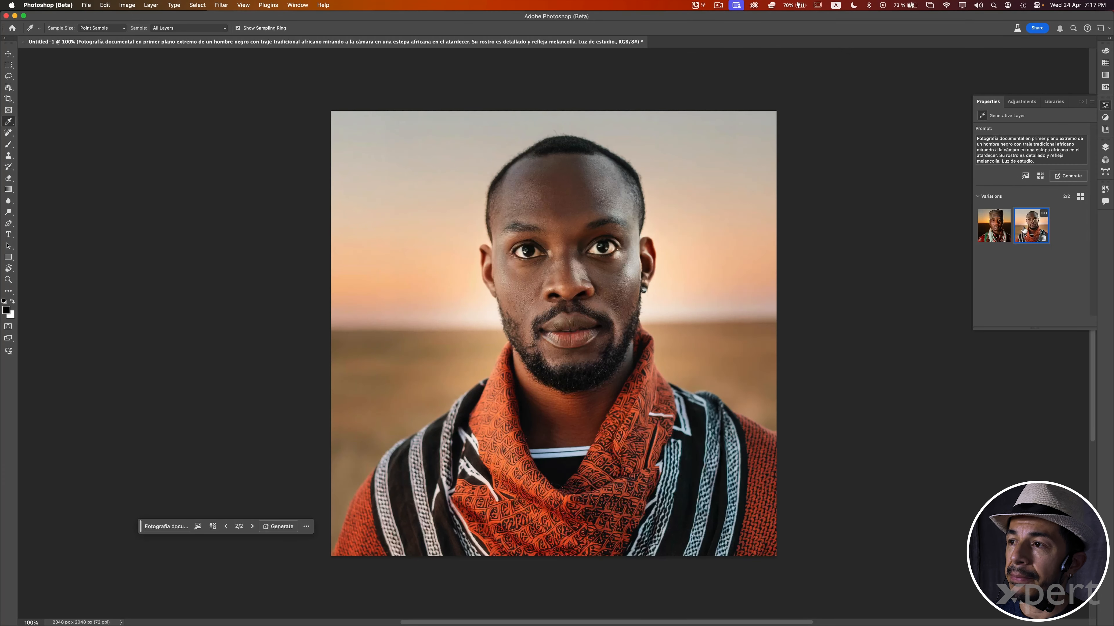
Compare the two remaining portraits and generate similar variations of the man in the orange scarf
left_click(991, 231)
left_click(1028, 226)
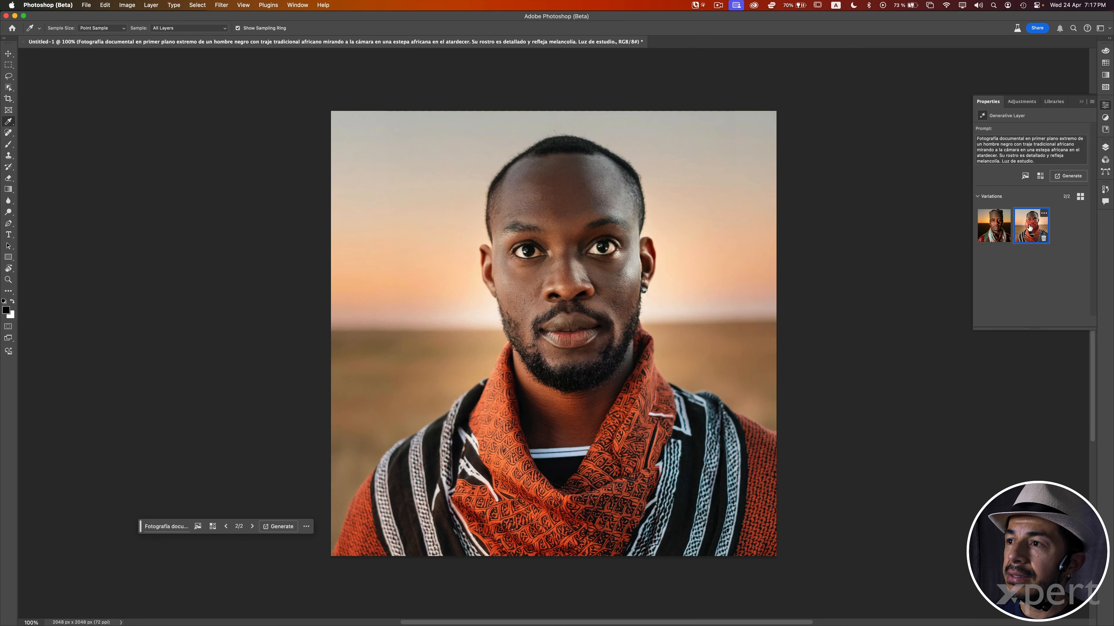
left_click(999, 227)
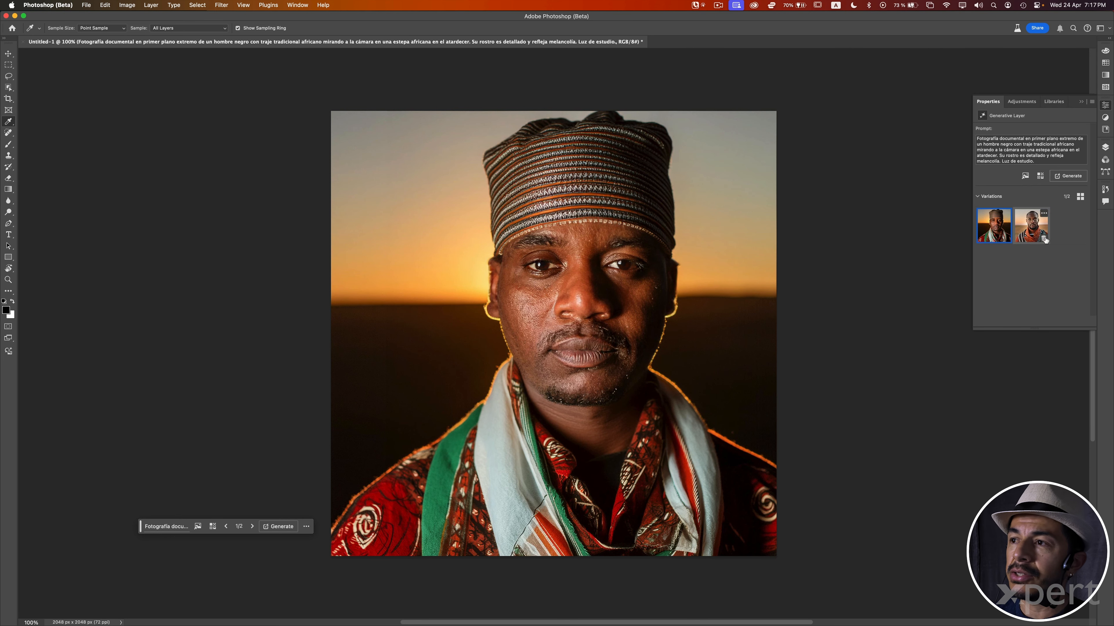
left_click(1035, 227)
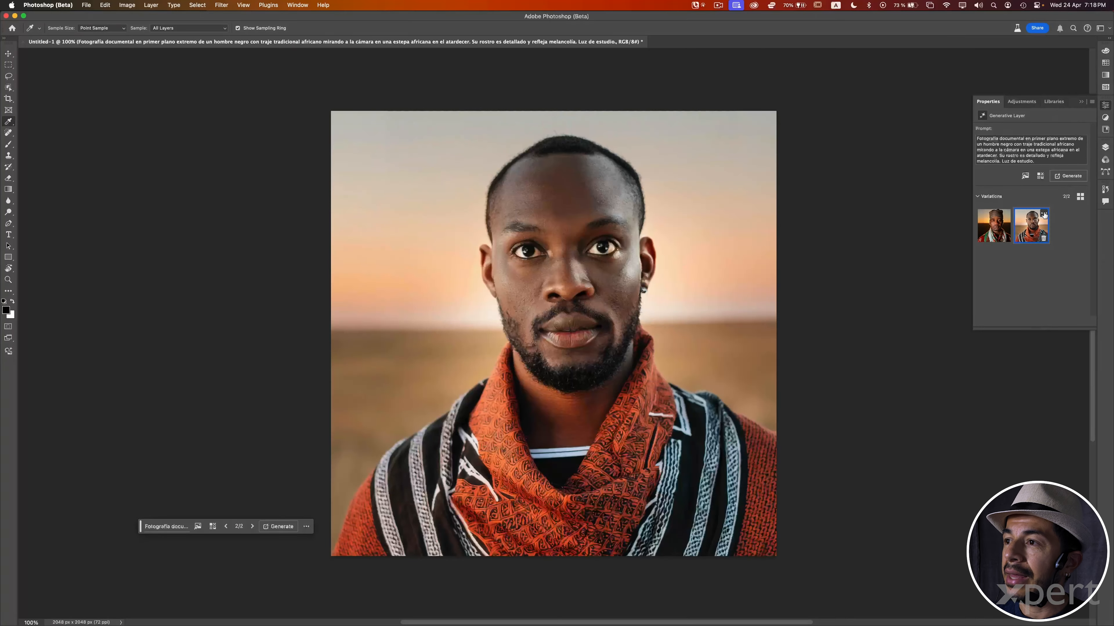
left_click(1042, 212)
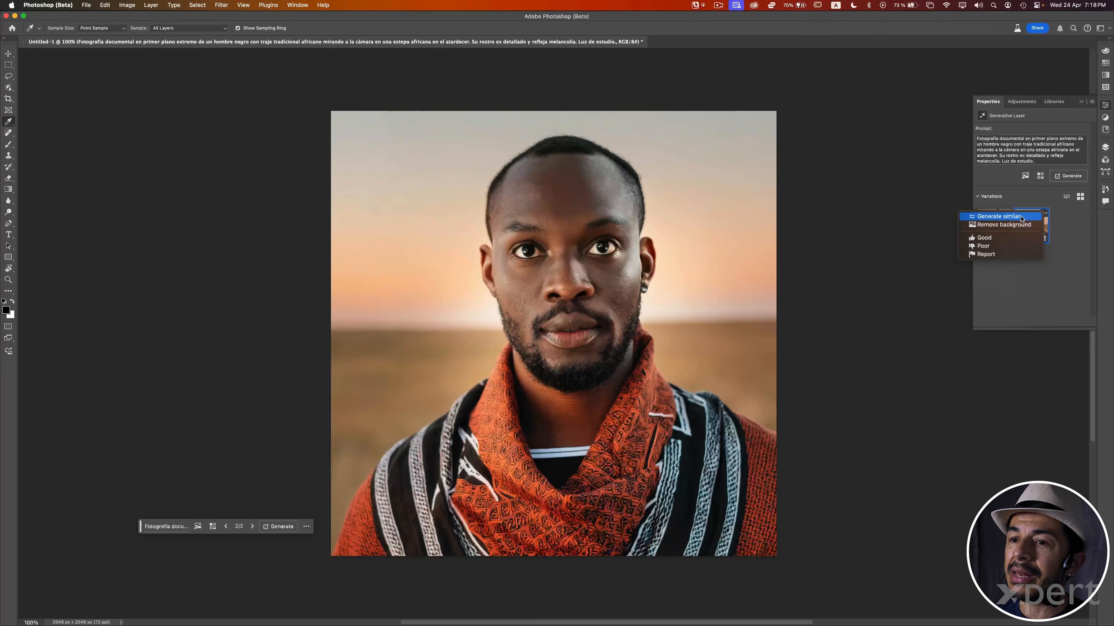
left_click(1022, 216)
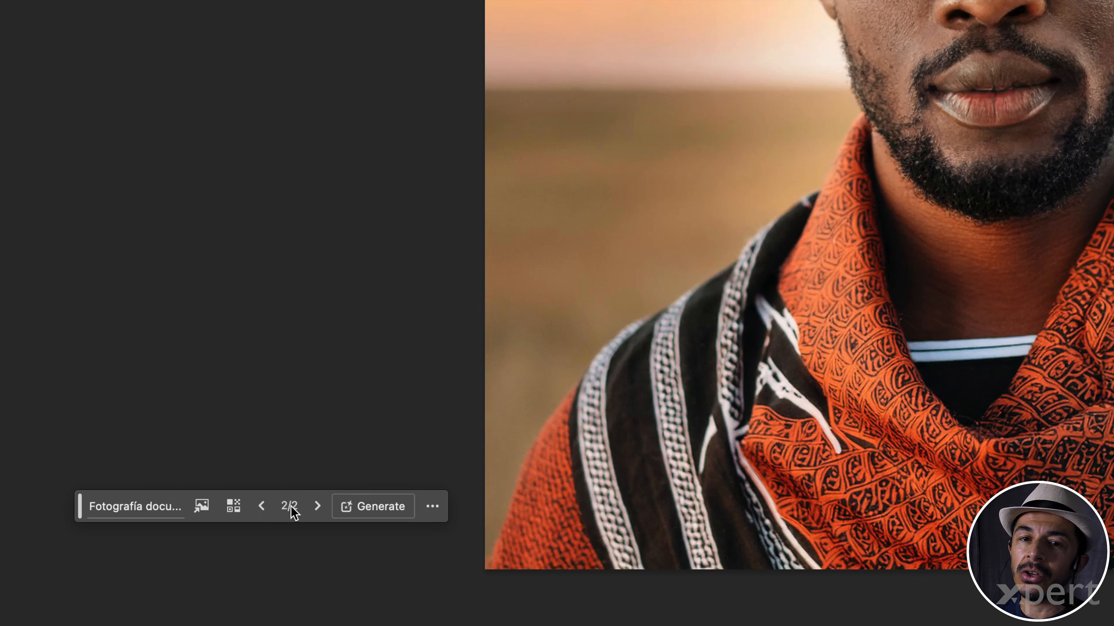
left_click(433, 507)
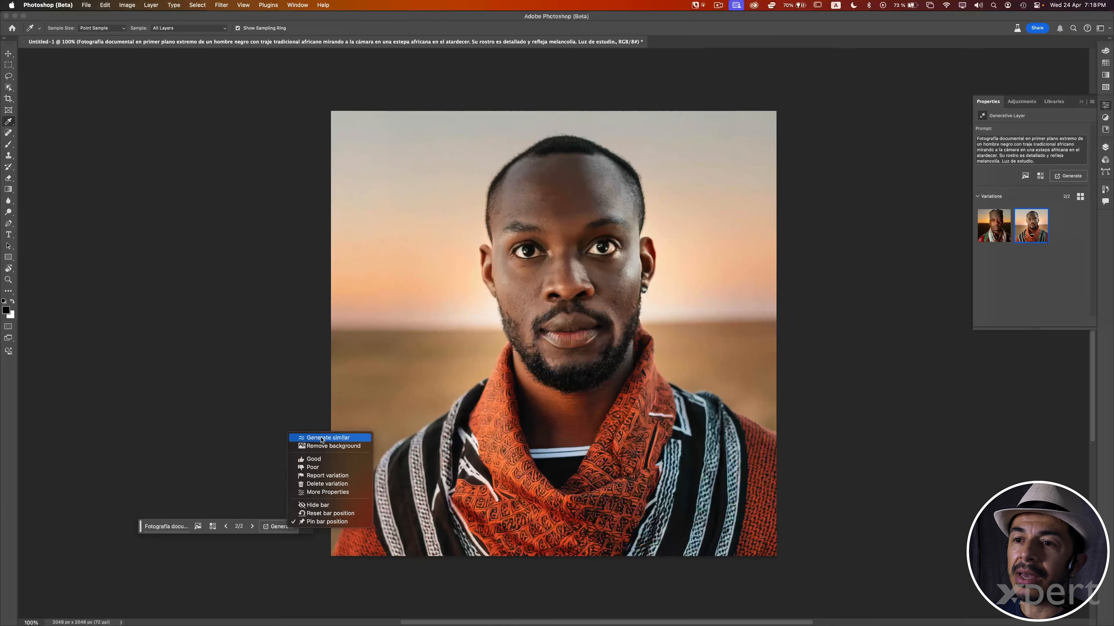
left_click(325, 438)
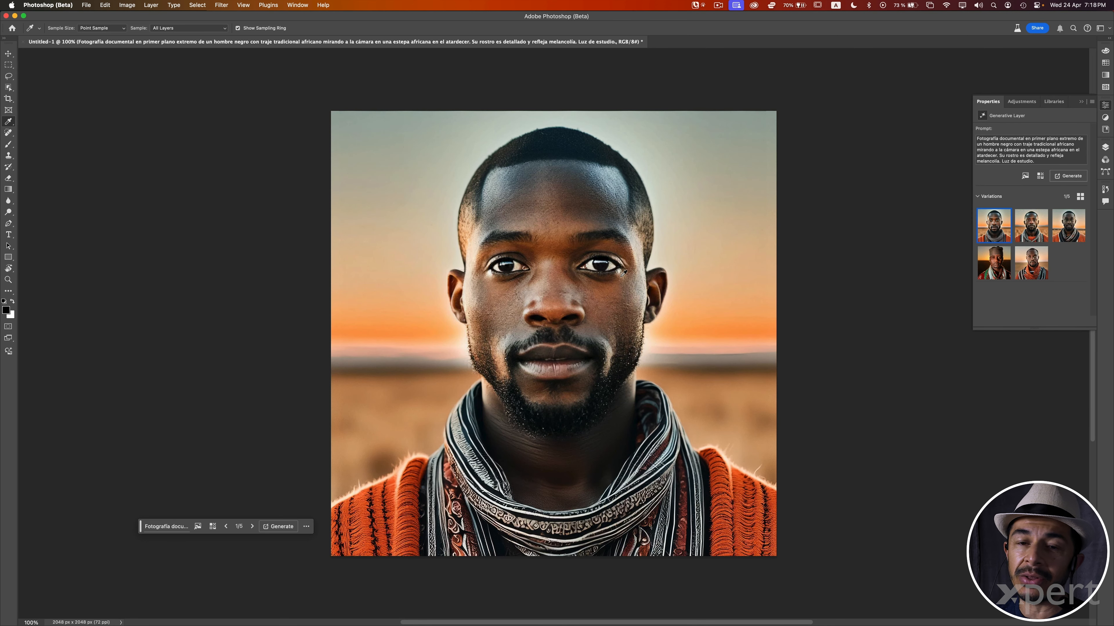
Review the similar variations, reselect the original orange-scarf portrait, and delete the three newly generated ones
left_click(993, 263)
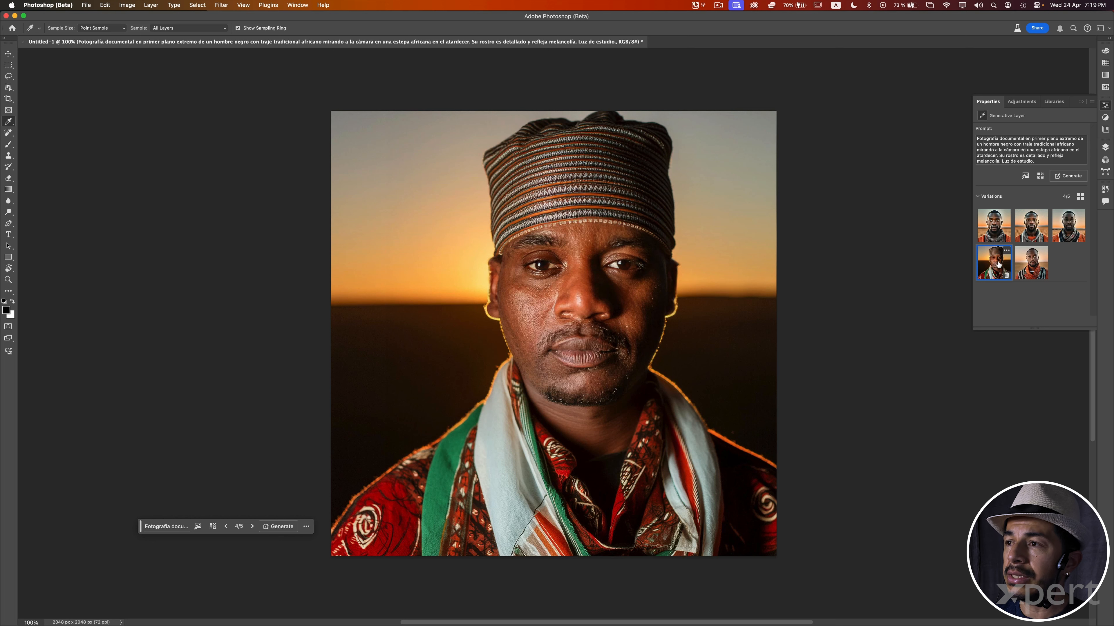
left_click(992, 231)
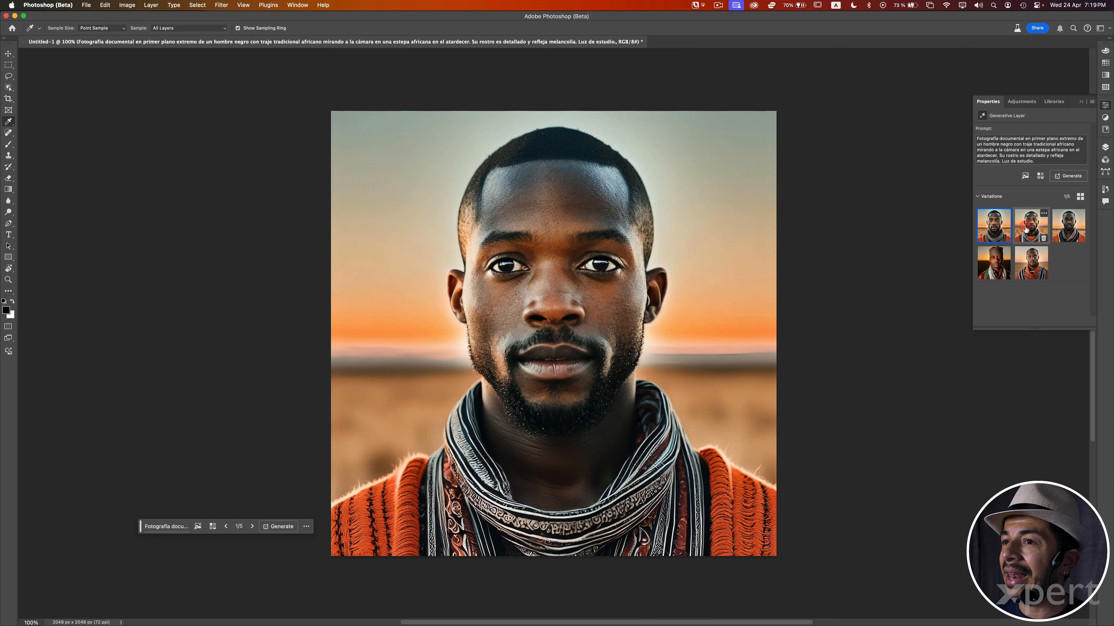
left_click(1028, 226)
left_click(1061, 231)
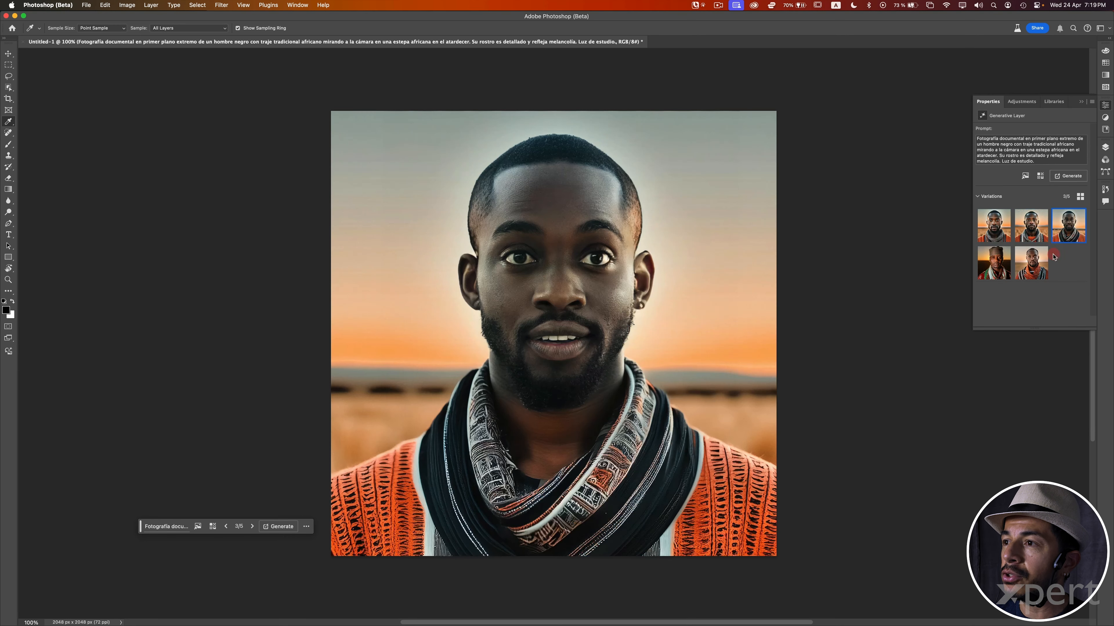
left_click(1030, 263)
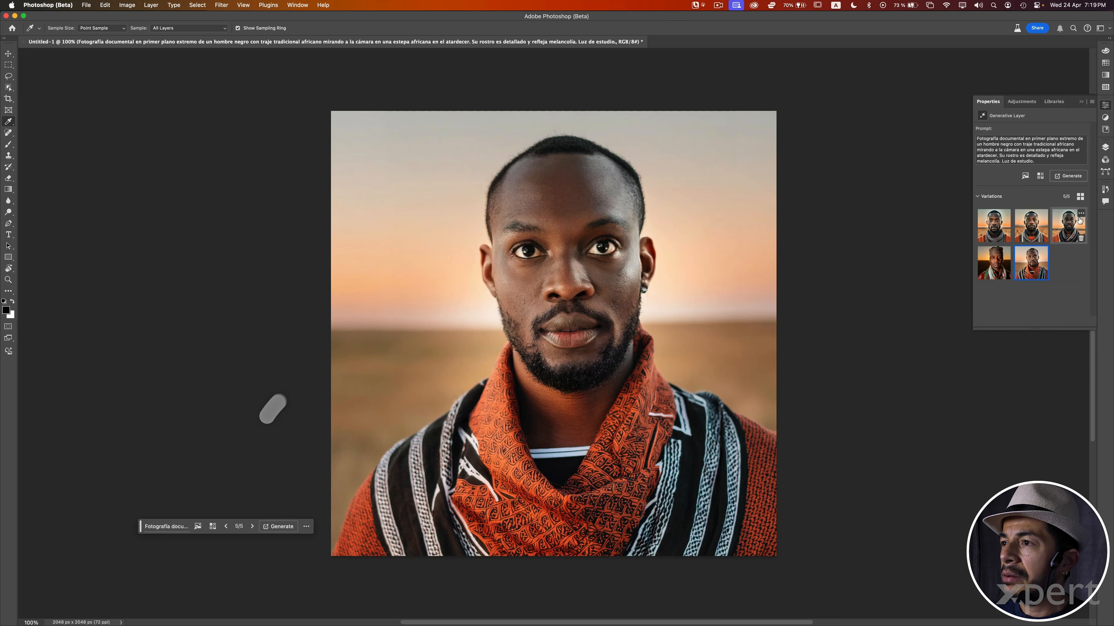
left_click(1081, 238)
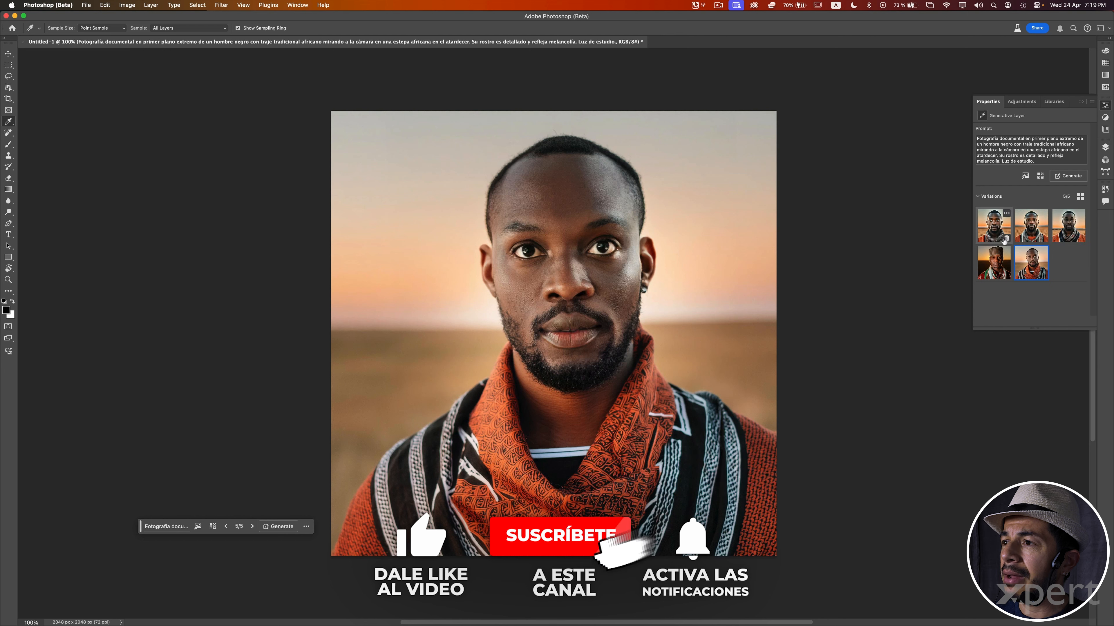
left_click(1006, 239)
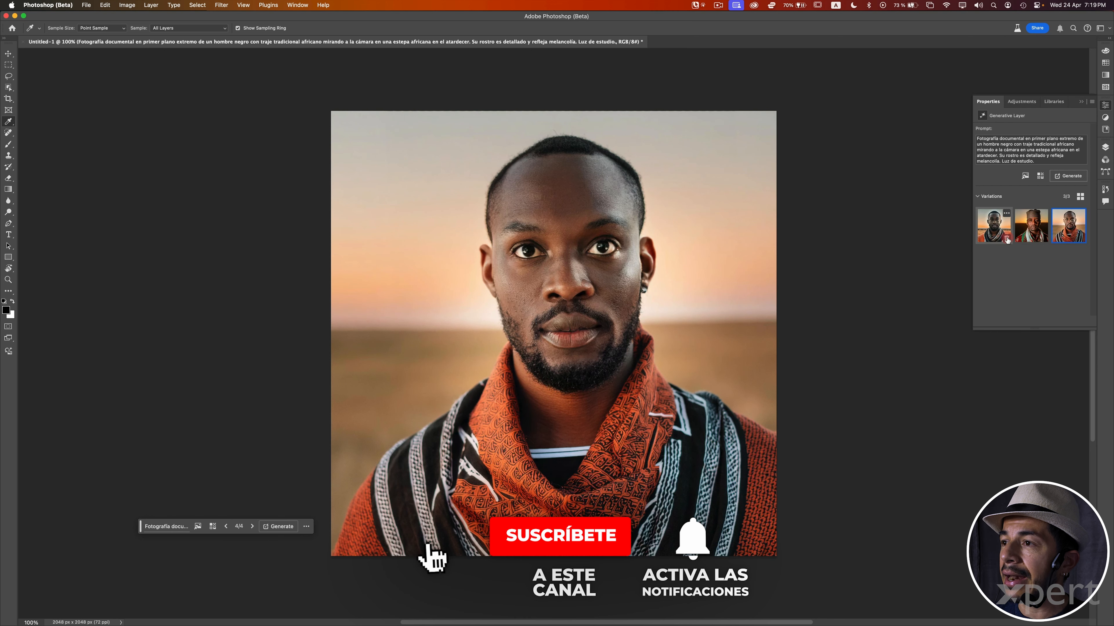
left_click(1006, 239)
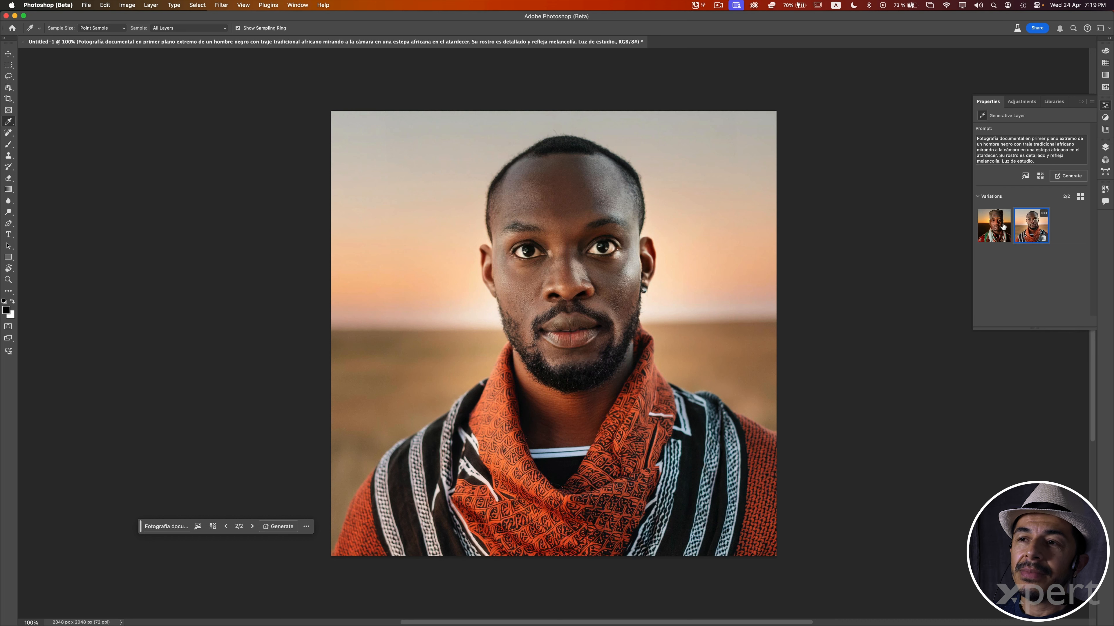
Switch to Finder, preview the Firefly portrait JPG in the Novedades PS Abril 2024 folder, and return to Photoshop
key("super+Tab")
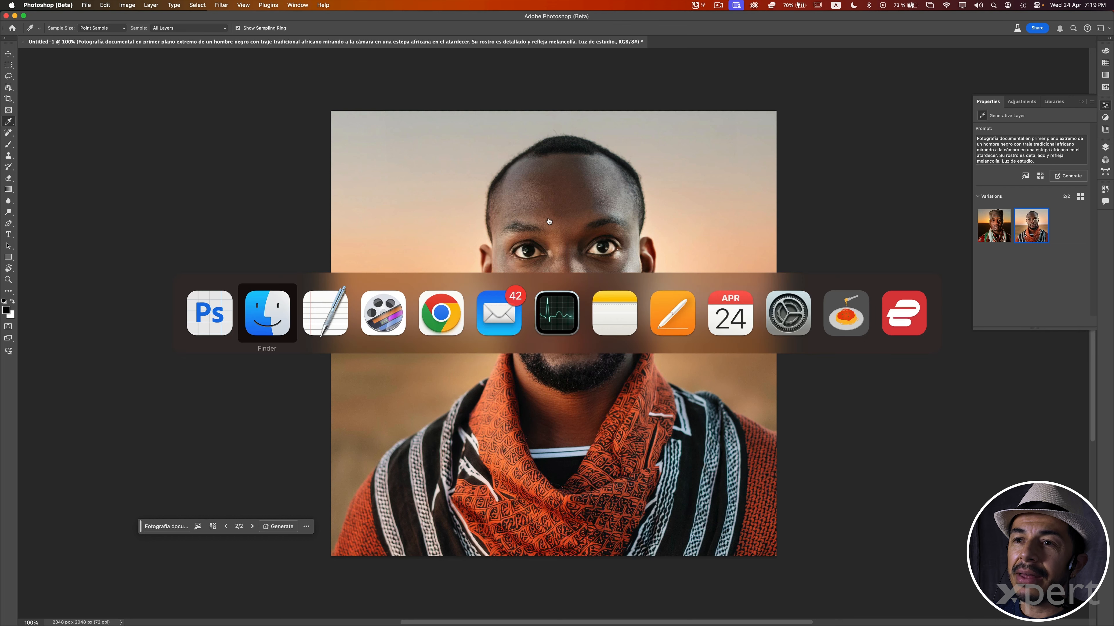
left_click(287, 222)
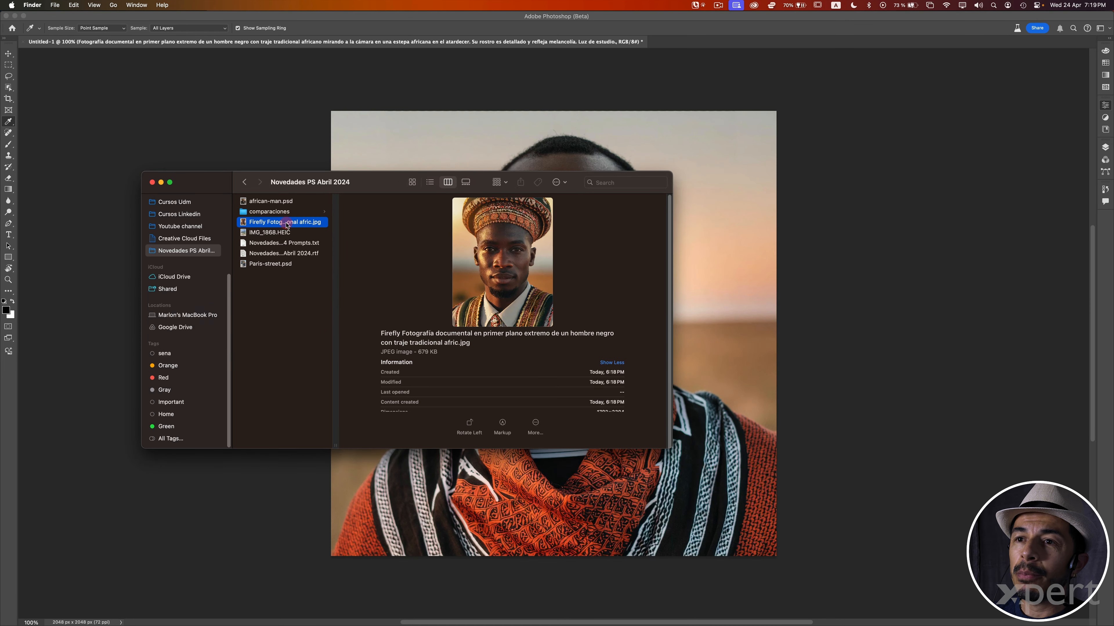
key("space")
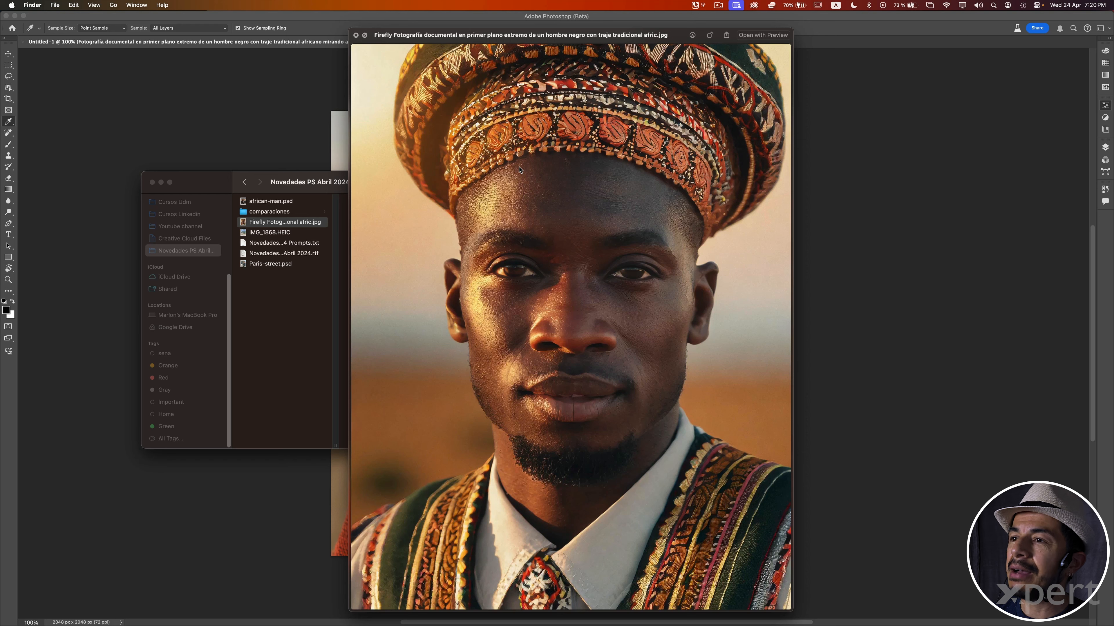
left_click(839, 106)
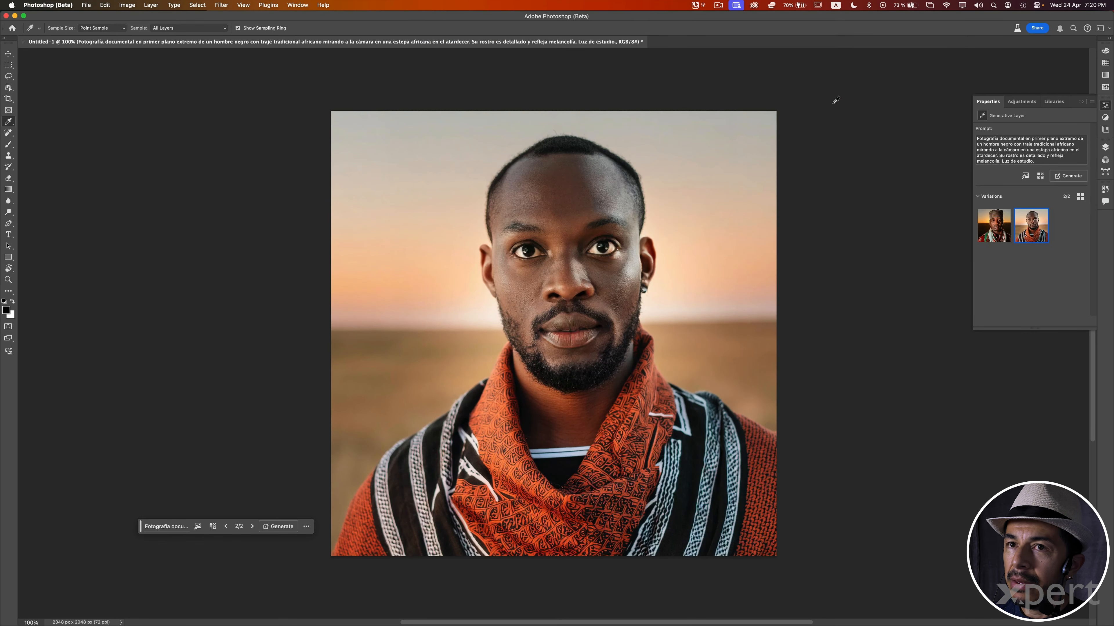
Outline the man's scarf and clothing with the Lasso tool, add the top of his head to the selection, and undo that addition
left_click(10, 77)
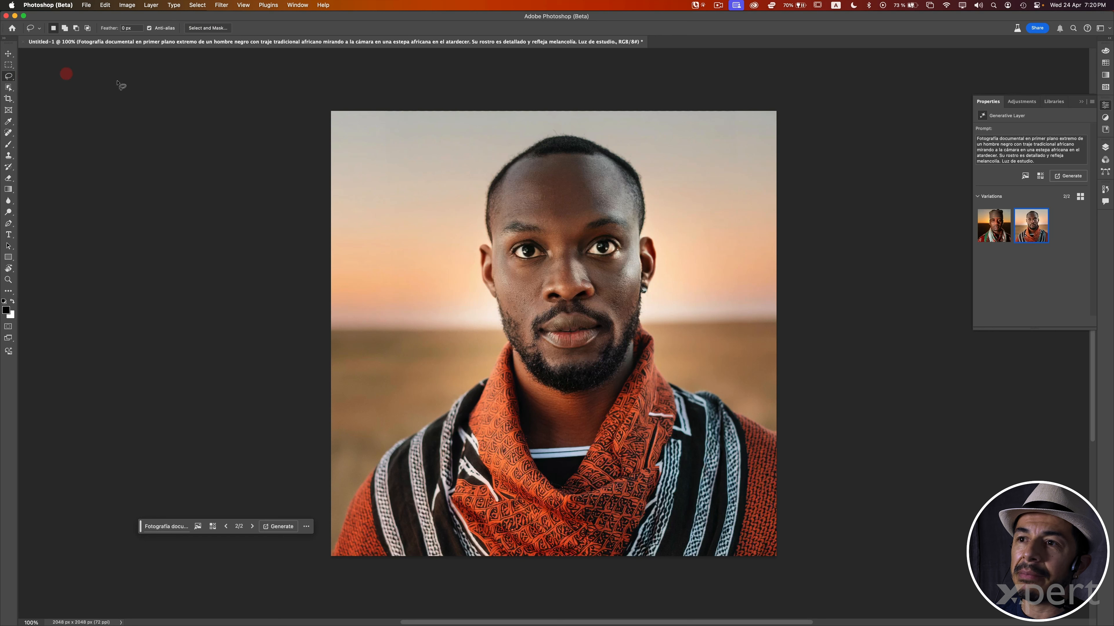
mouse_move(499, 337)
left_mouse_down()
mouse_move(518, 356)
mouse_move(533, 415)
mouse_move(572, 421)
mouse_move(614, 398)
mouse_move(642, 325)
mouse_move(674, 376)
mouse_move(760, 397)
mouse_move(789, 434)
mouse_move(803, 494)
mouse_move(787, 582)
mouse_move(719, 603)
mouse_move(348, 564)
left_mouse_up()
mouse_move(331, 509)
left_mouse_down()
mouse_move(365, 451)
mouse_move(501, 347)
left_mouse_up()
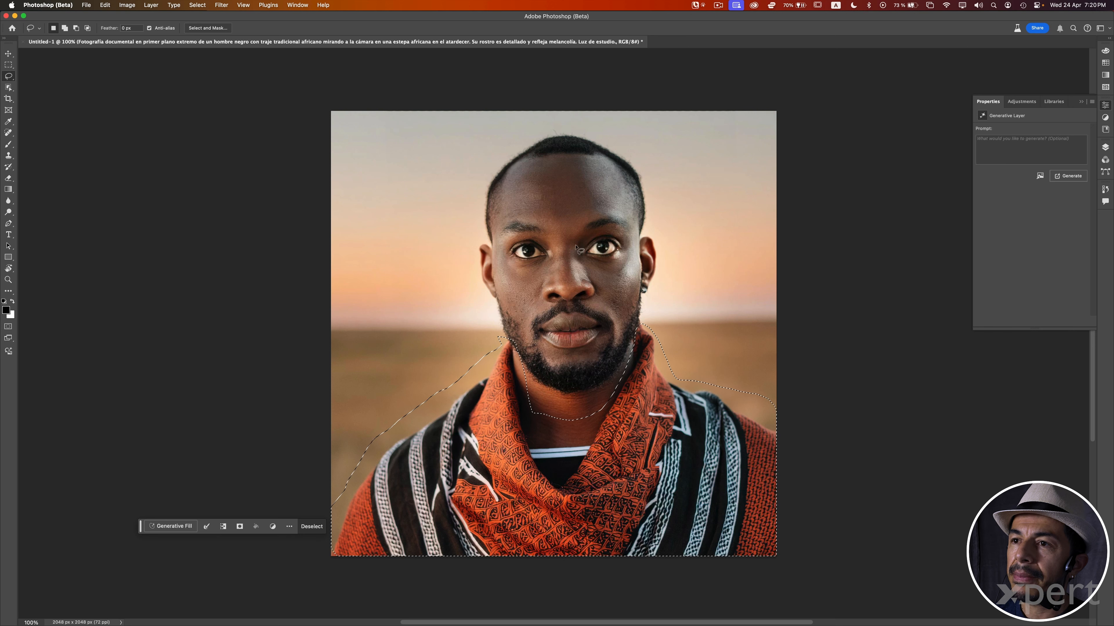
mouse_move(534, 192)
left_mouse_down()
mouse_move(482, 224)
mouse_move(464, 209)
mouse_move(474, 145)
mouse_move(518, 120)
mouse_move(597, 111)
mouse_move(671, 145)
mouse_move(682, 201)
mouse_move(688, 192)
mouse_move(670, 213)
mouse_move(633, 219)
left_mouse_up()
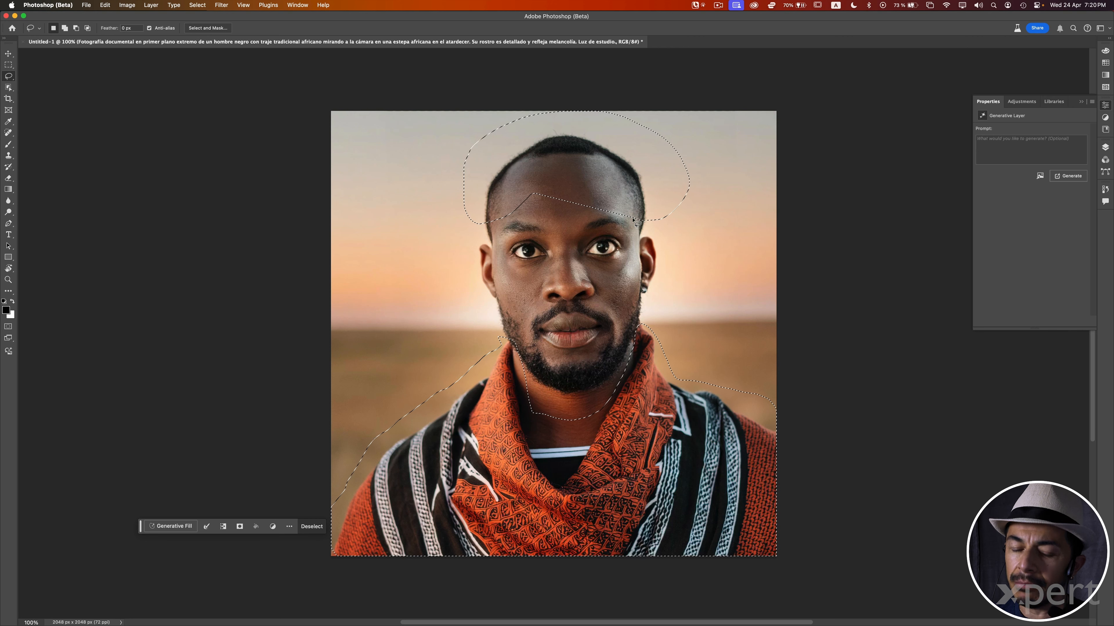
key("super+z")
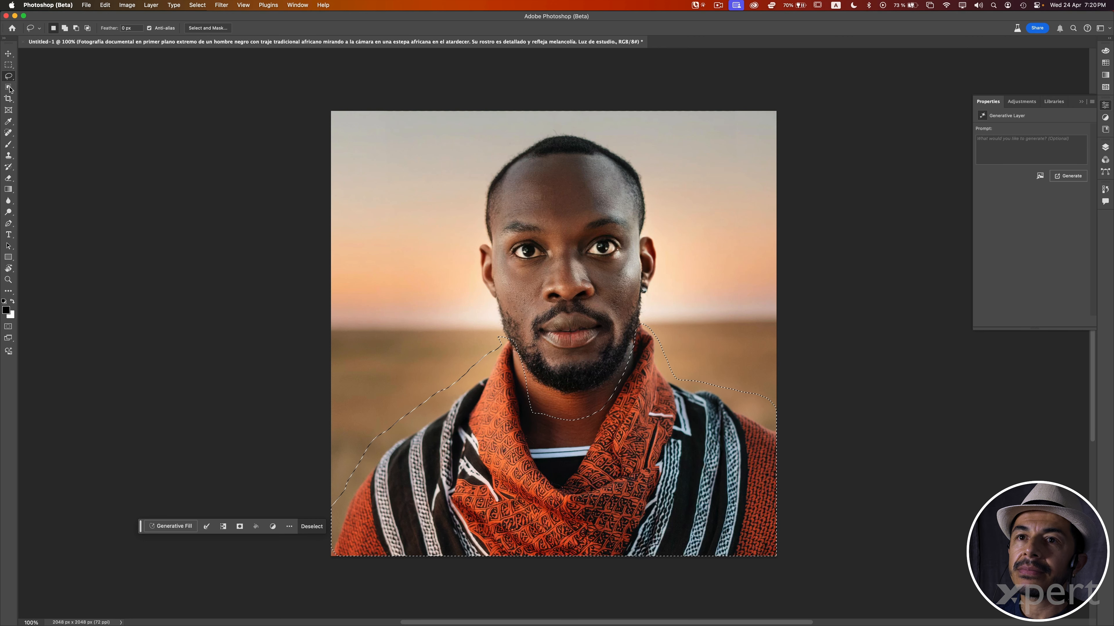
Clear the selection and extend the canvas upward with the Crop tool to about 2048 x 2528 px
left_click(9, 98)
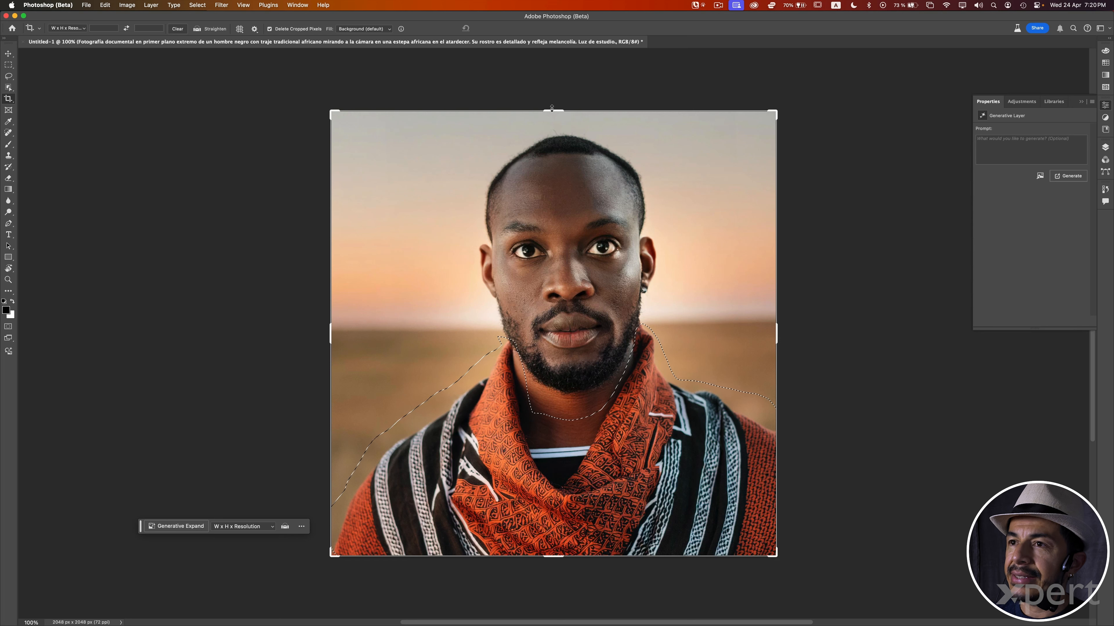
key("super+minus")
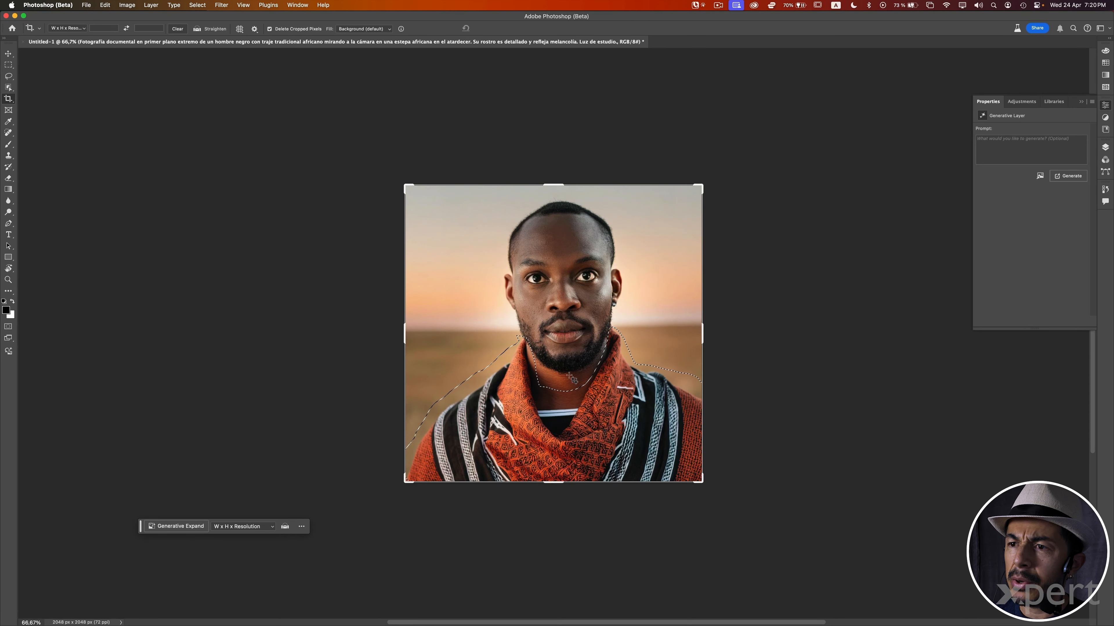
key("super+d")
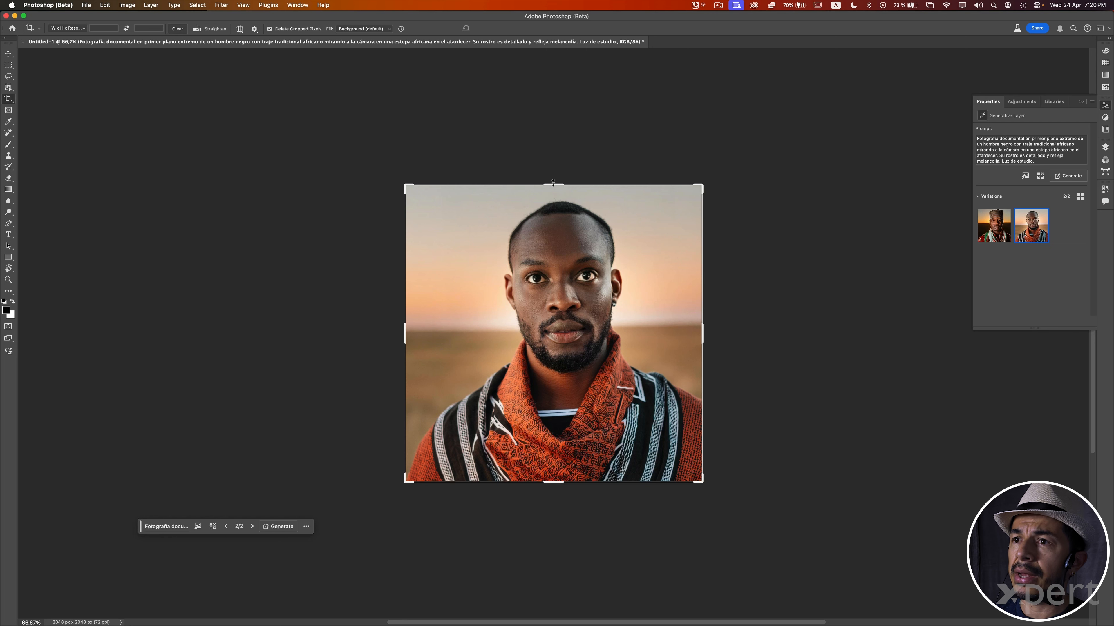
left_click_drag(552, 183, 558, 151)
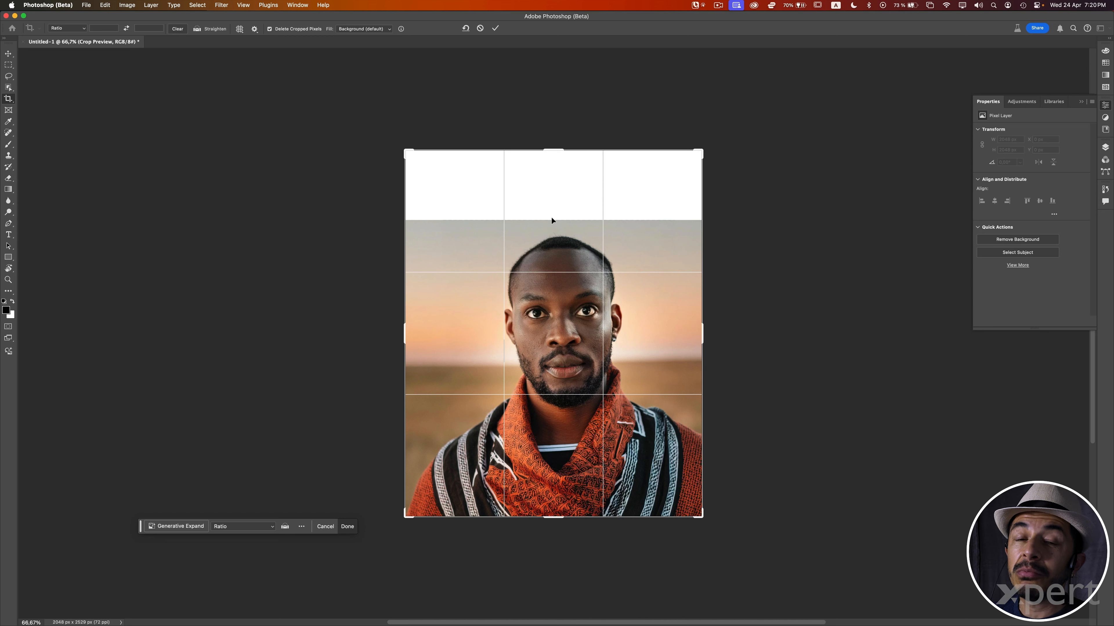
key("Escape")
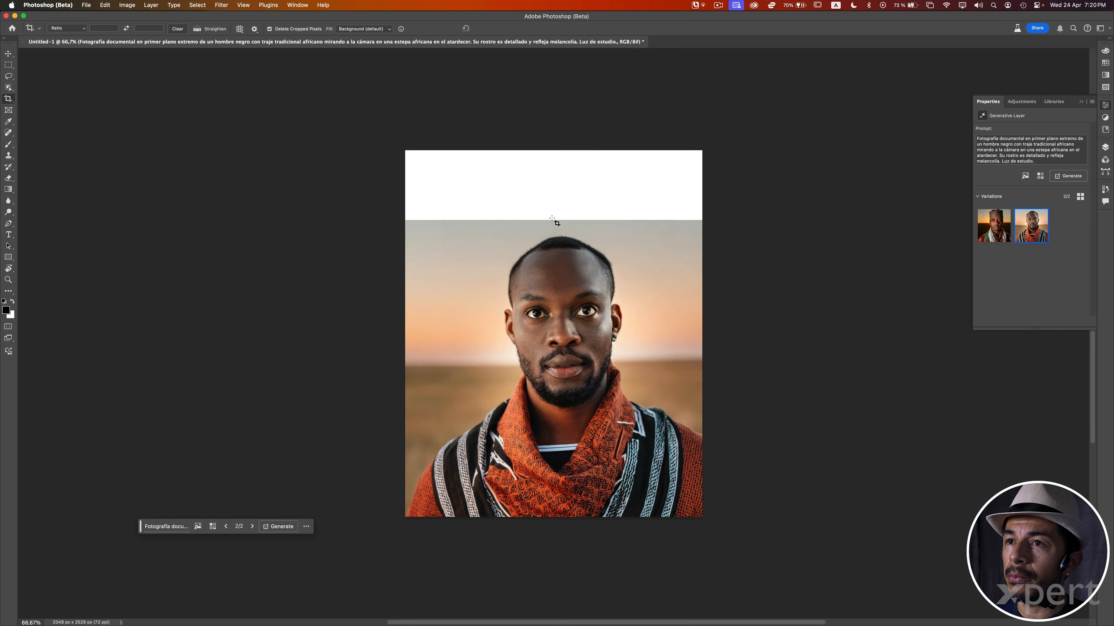
Select the blank strip above the portrait with the Rectangular Marquee tool and fill it with Generative Fill, leaving the prompt empty
left_click(9, 64)
left_click_drag(364, 130, 758, 226)
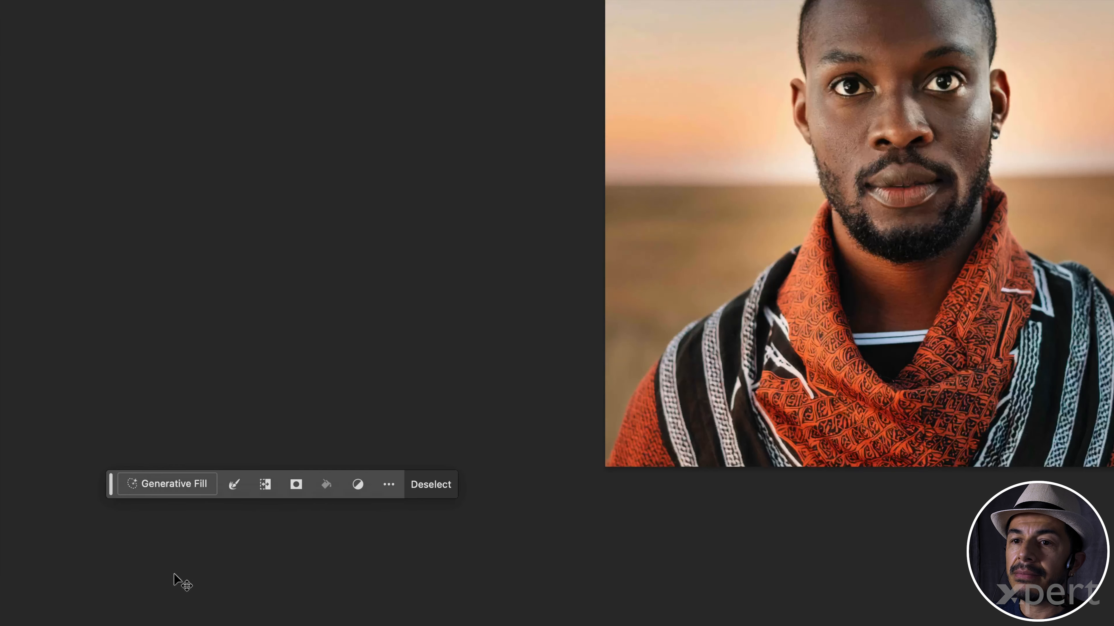
left_click(160, 488)
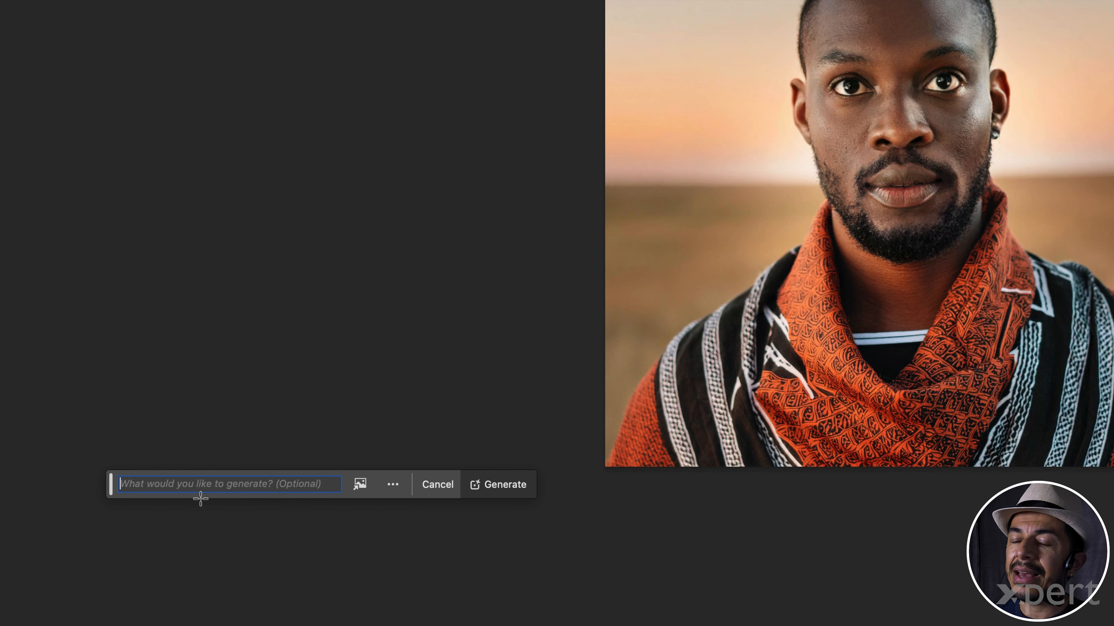
left_click(480, 482)
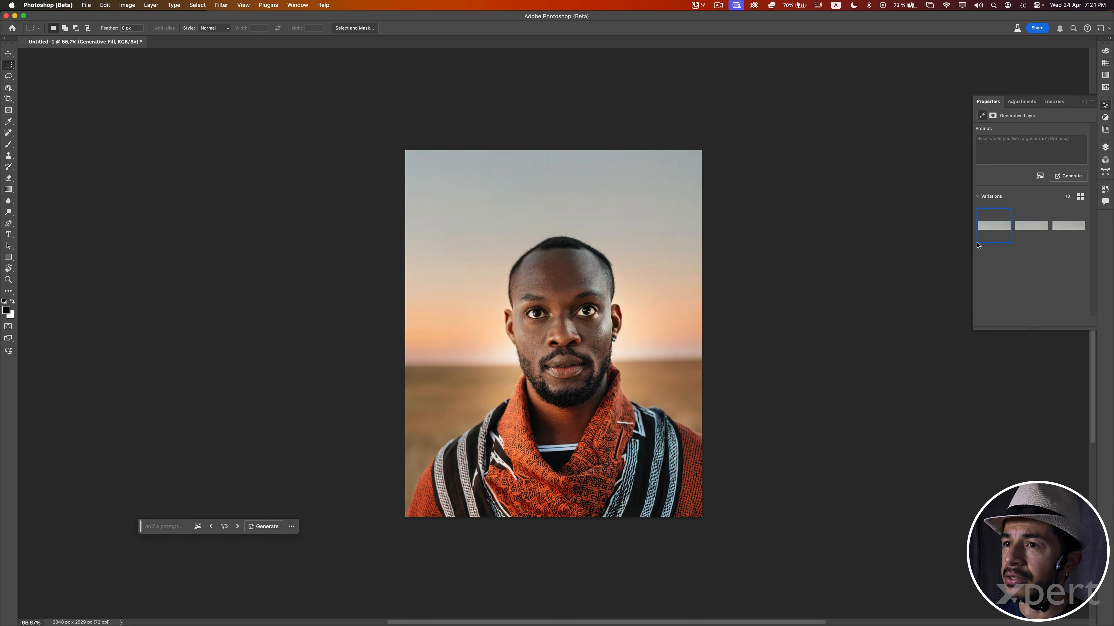
Compare the generated sky variations, keep the first one, and delete the other two
left_click(1028, 228)
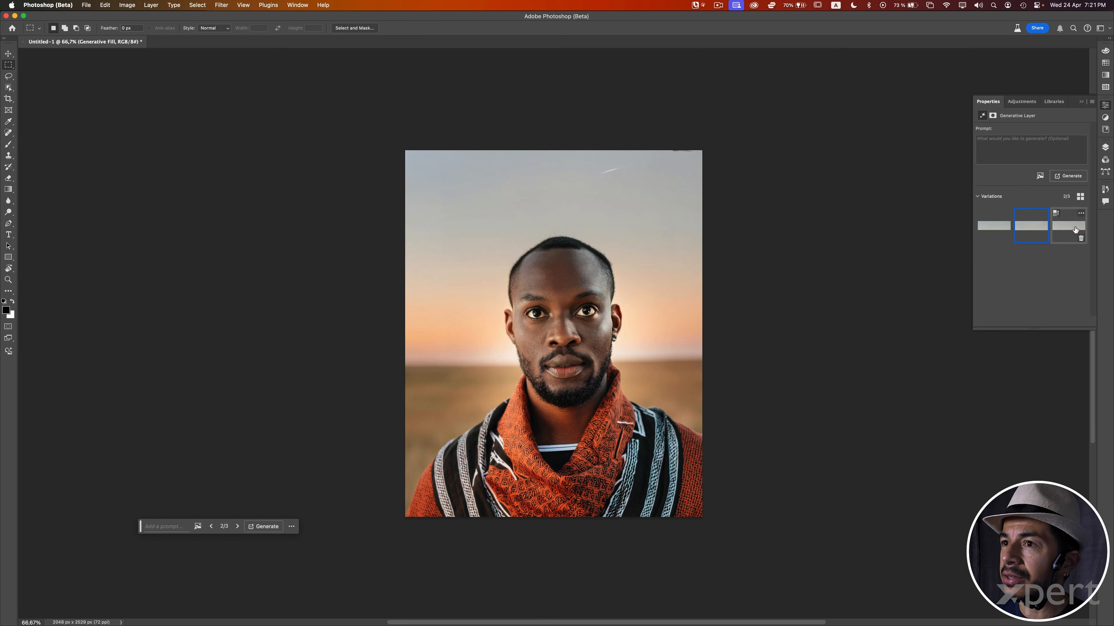
left_click(995, 225)
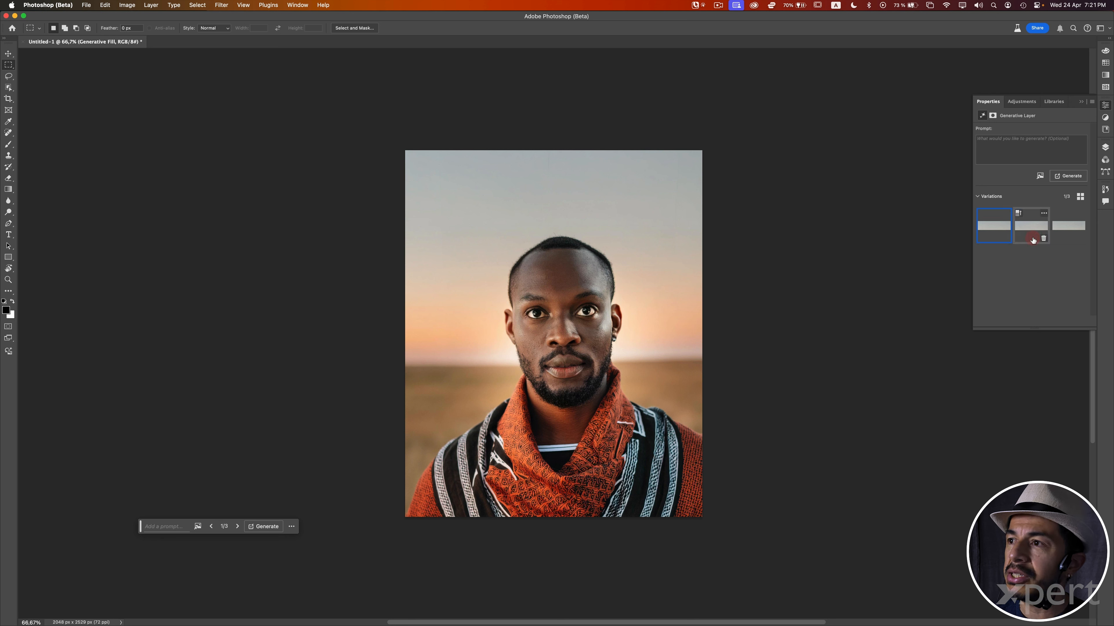
left_click(1043, 239)
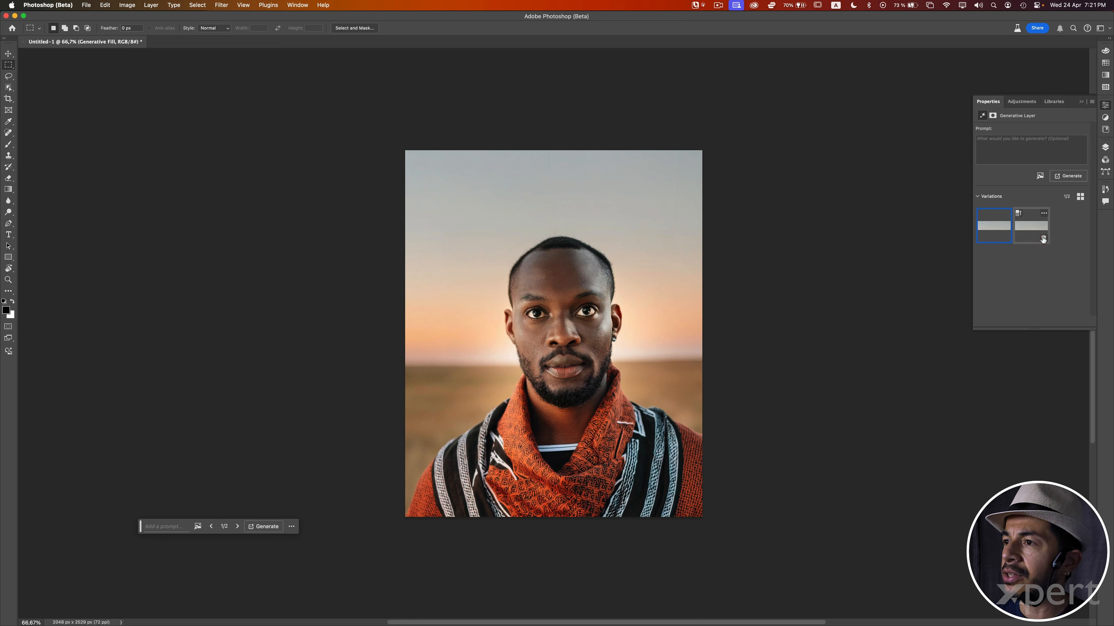
left_click(1043, 239)
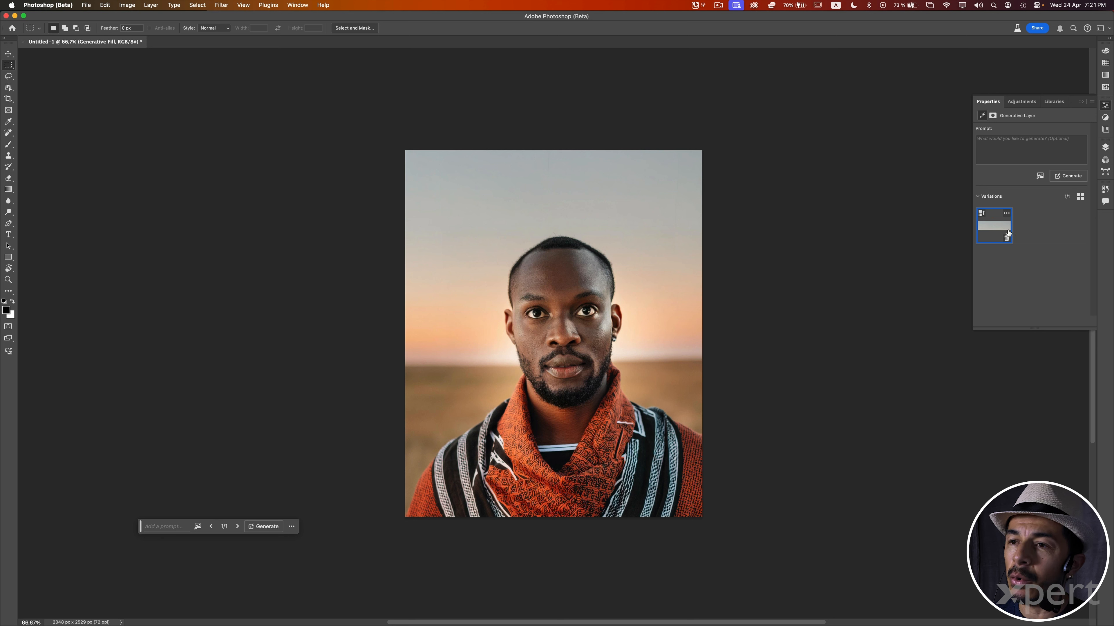
Outline the top of the man's head closely with the Lasso tool
key("super+equal")
key("super+equal")
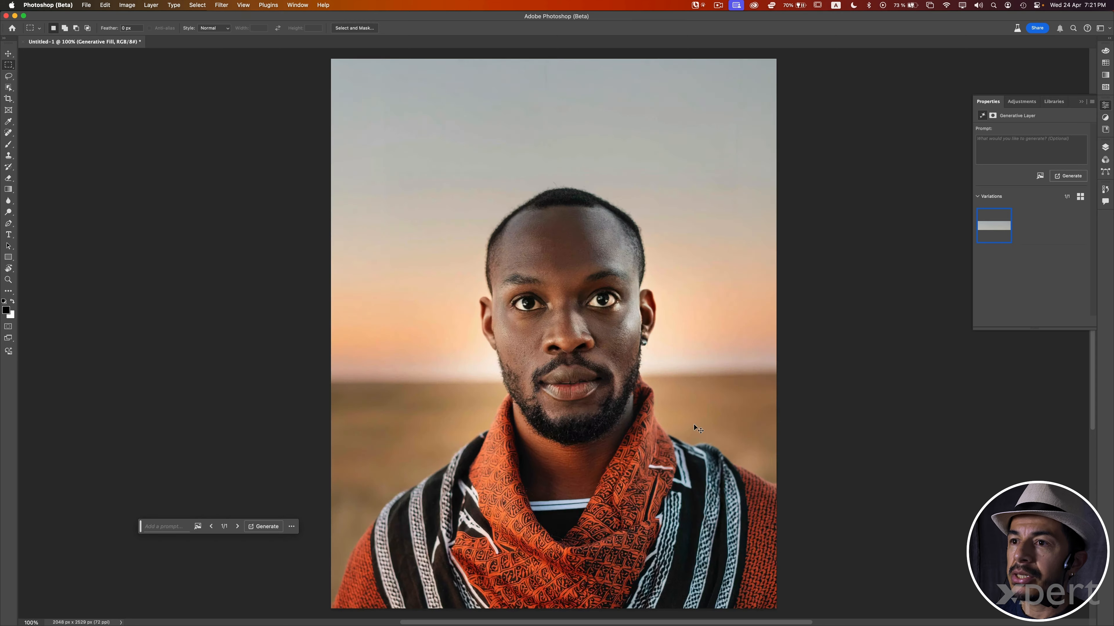
key("super+minus")
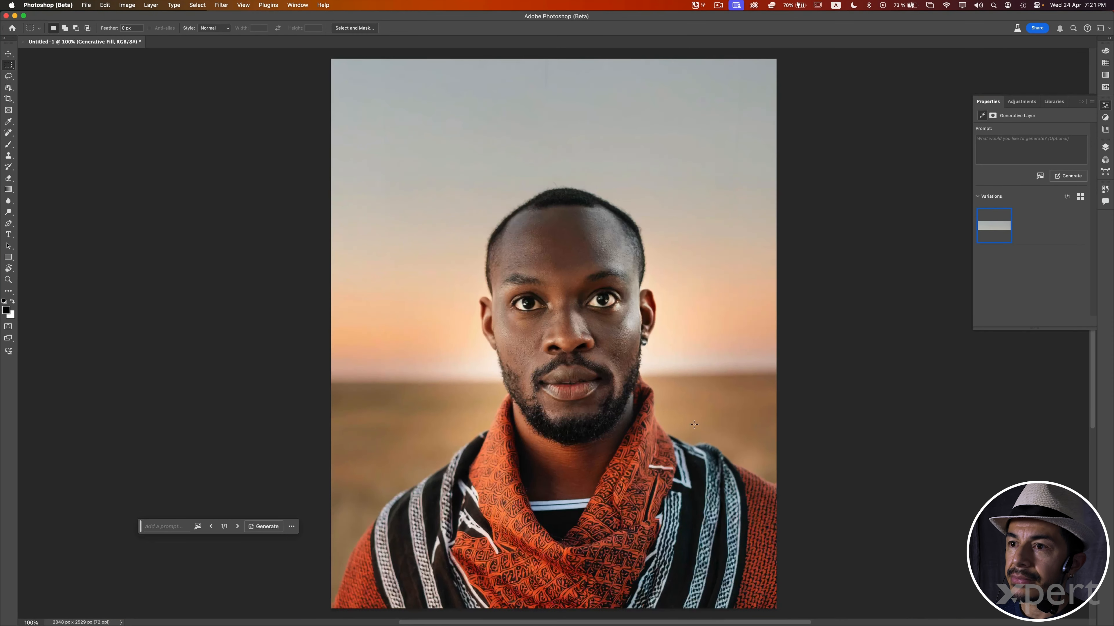
left_click_drag(546, 406, 539, 322)
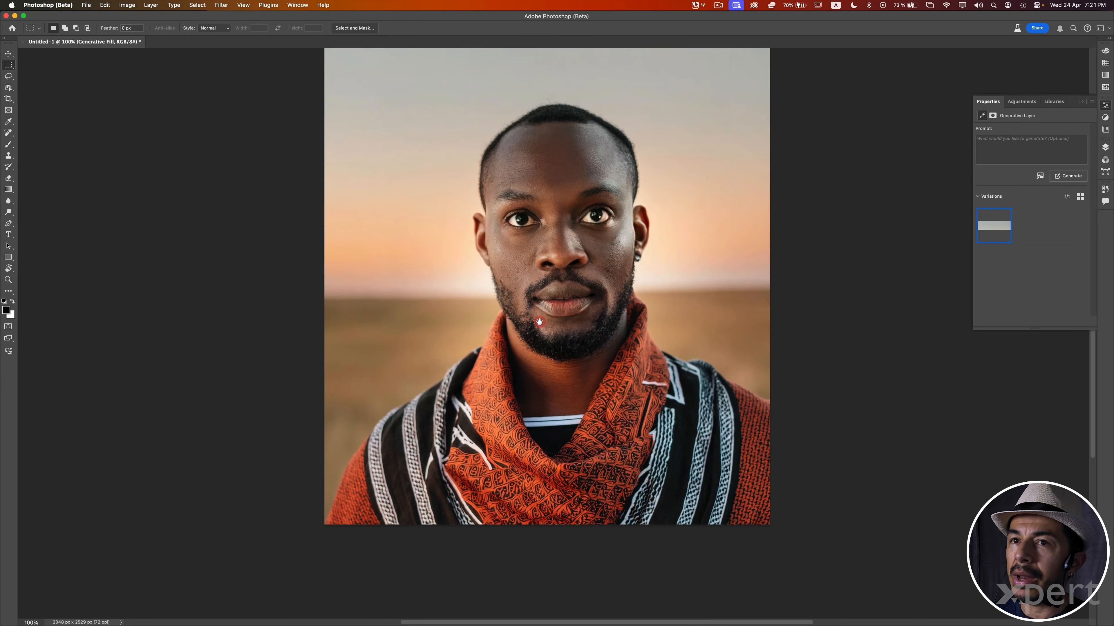
left_click(7, 76)
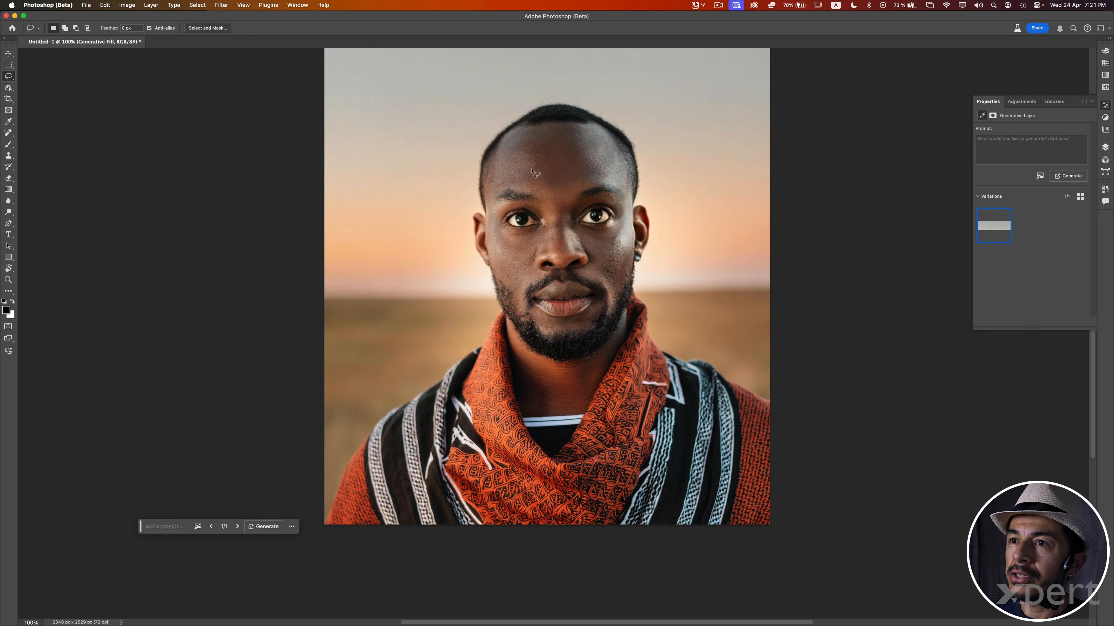
mouse_move(531, 172)
left_mouse_down()
mouse_move(497, 191)
mouse_move(472, 189)
mouse_move(459, 144)
mouse_move(475, 107)
mouse_move(530, 77)
mouse_move(629, 100)
mouse_move(656, 125)
mouse_move(649, 192)
mouse_move(532, 171)
left_mouse_up()
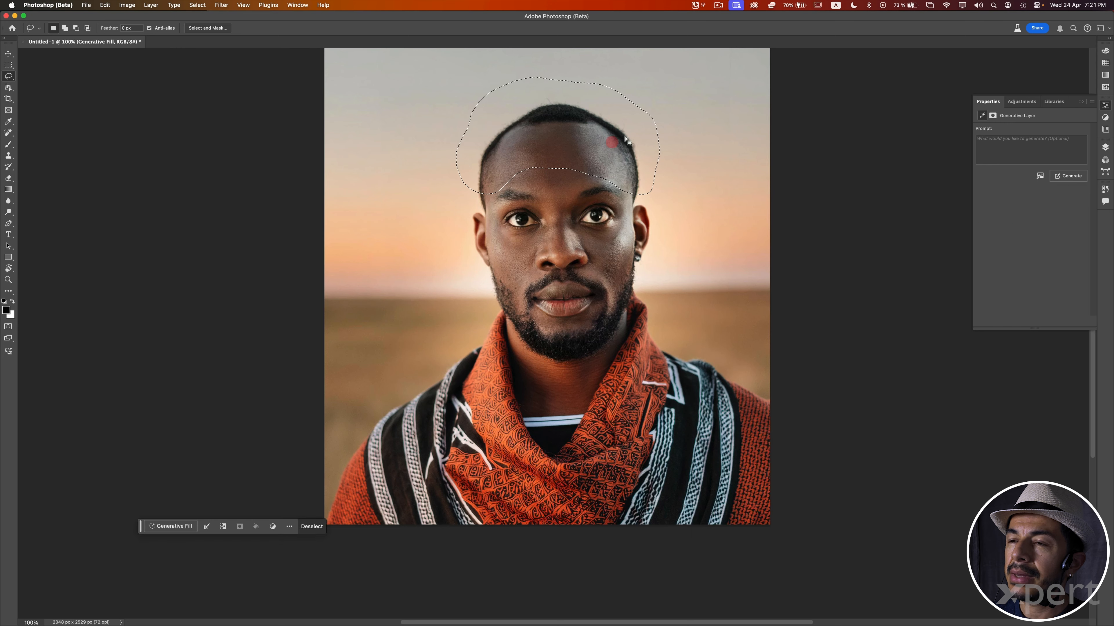
Check the hat's proportions in the Firefly reference portrait previewed in Finder, and return to Photoshop
left_click_drag(634, 119, 624, 174)
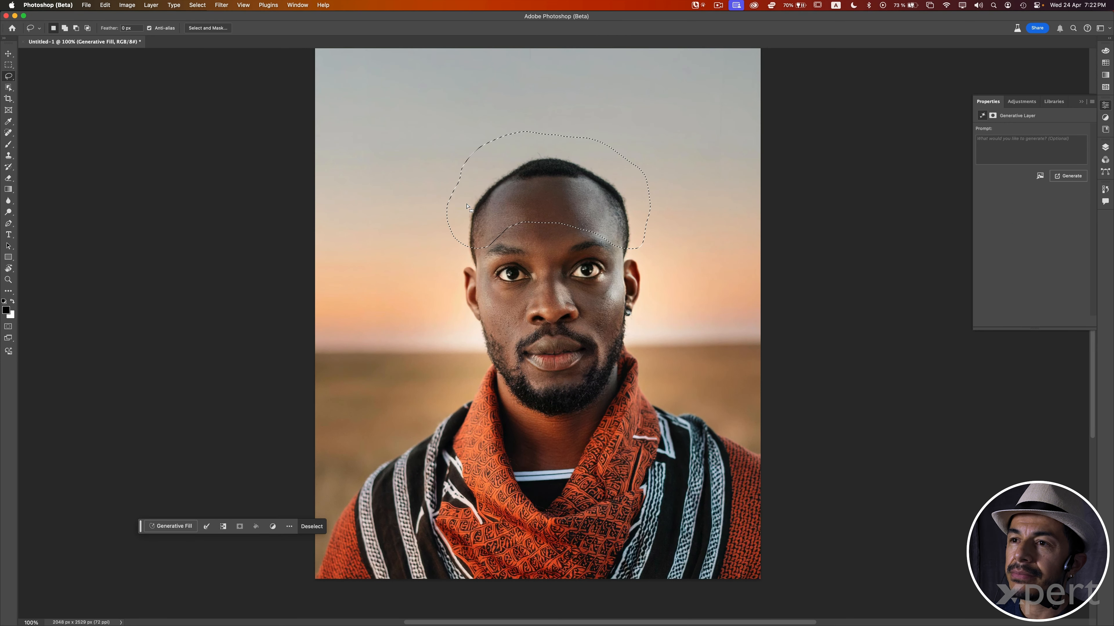
key("super+Tab")
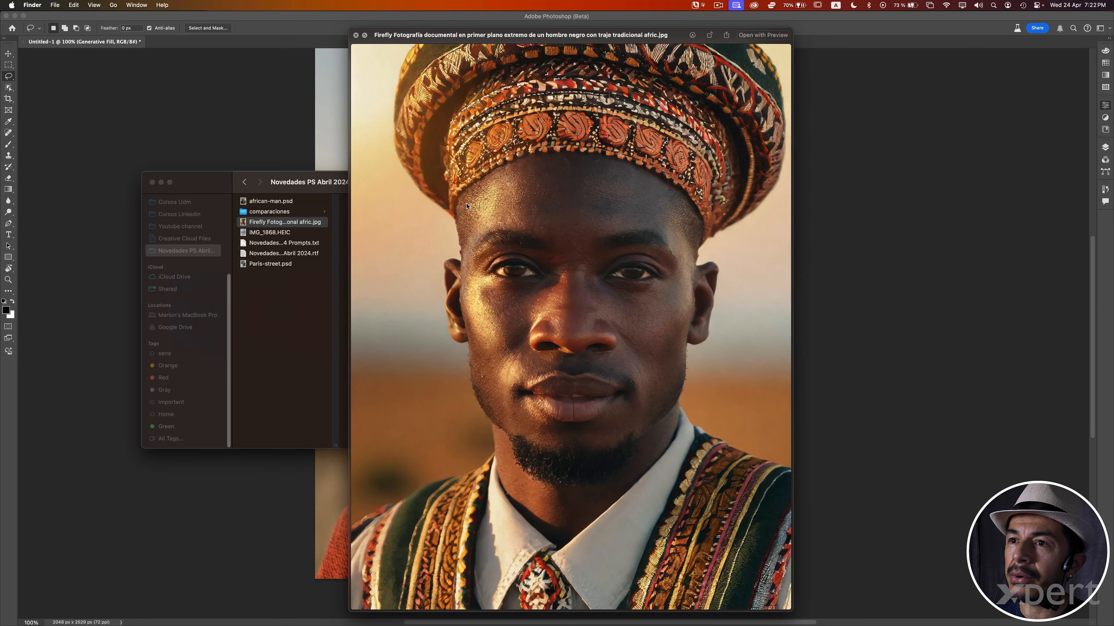
key("super+Tab")
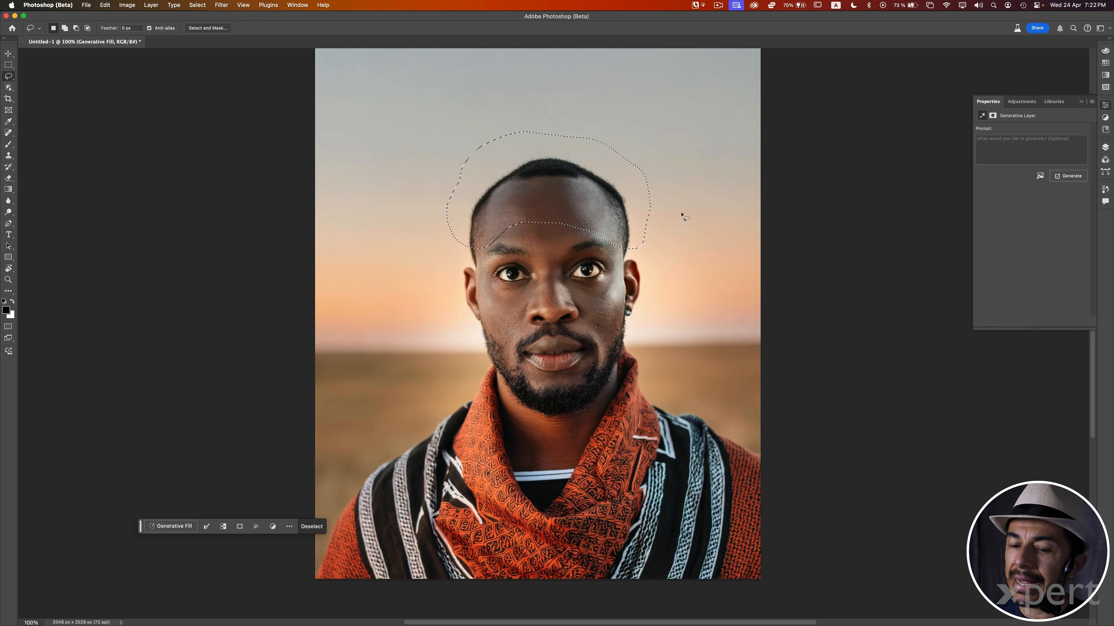
Lasso a wide hat-shaped area around the top of the head and add the scarf and clothing to the selection
mouse_move(648, 223)
left_mouse_down()
mouse_move(589, 205)
mouse_move(519, 218)
mouse_move(618, 221)
mouse_move(556, 202)
mouse_move(482, 231)
mouse_move(419, 231)
mouse_move(395, 202)
mouse_move(394, 153)
mouse_move(427, 98)
mouse_move(470, 73)
mouse_move(586, 74)
mouse_move(657, 106)
mouse_move(681, 152)
mouse_move(673, 222)
mouse_move(644, 238)
left_mouse_up()
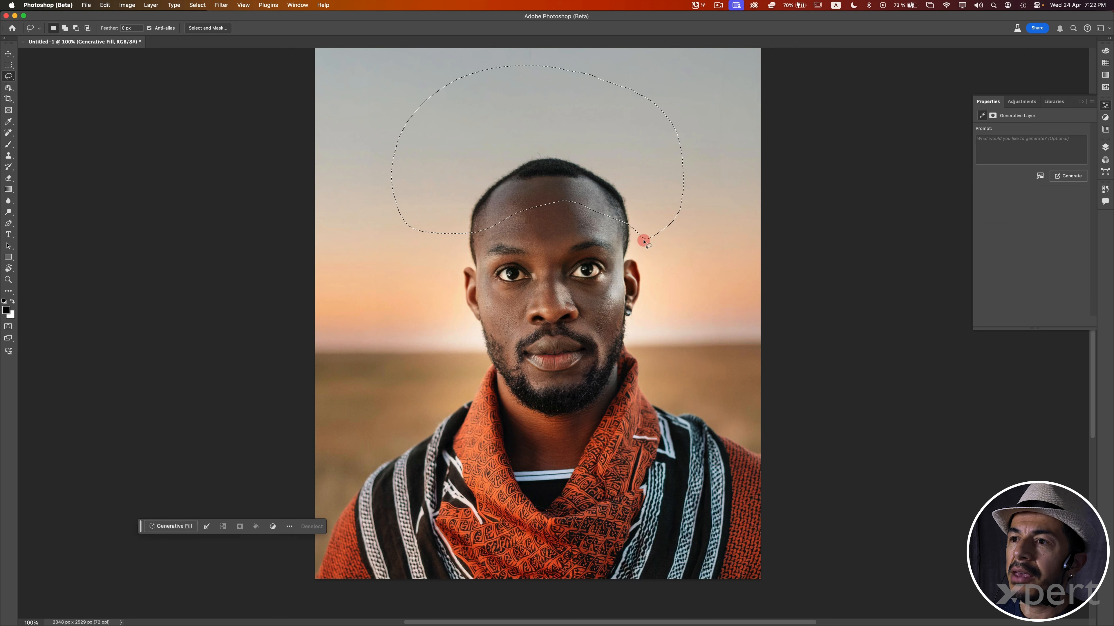
key("shift")
mouse_move(514, 414)
left_mouse_down()
mouse_move(494, 360)
mouse_move(331, 500)
mouse_move(293, 588)
mouse_move(352, 621)
mouse_move(769, 604)
mouse_move(777, 466)
mouse_move(768, 447)
mouse_move(647, 385)
mouse_move(633, 345)
mouse_move(617, 346)
mouse_move(592, 413)
mouse_move(533, 427)
left_mouse_up()
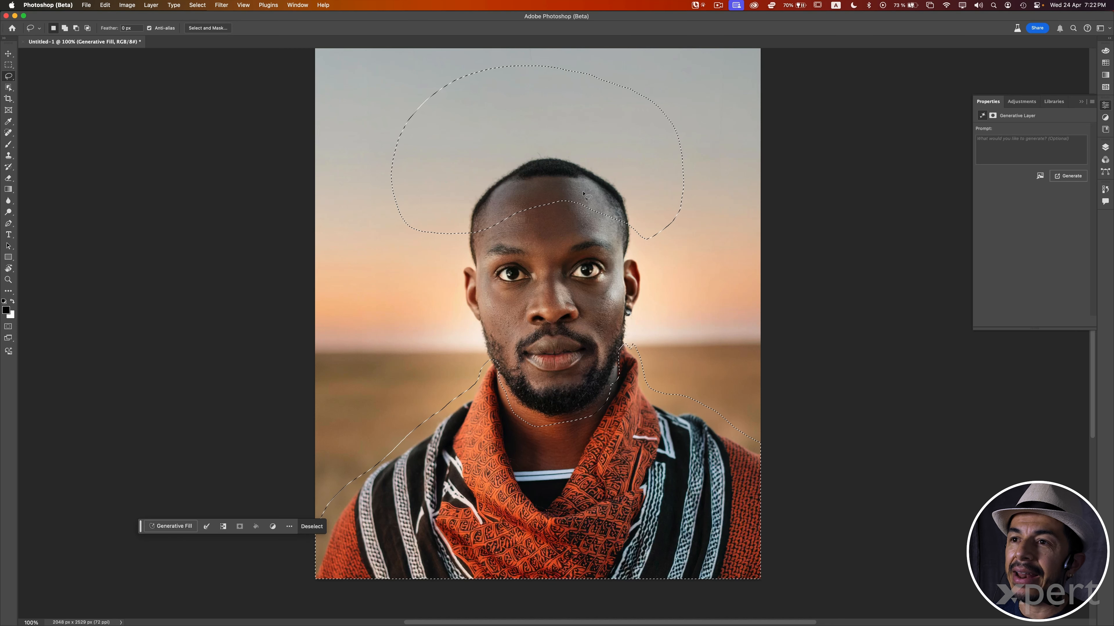
Generate new clothing and a hat with Generative Fill, using the Firefly portrait JPG as reference image without a prompt, and select the third variation
left_click(191, 529)
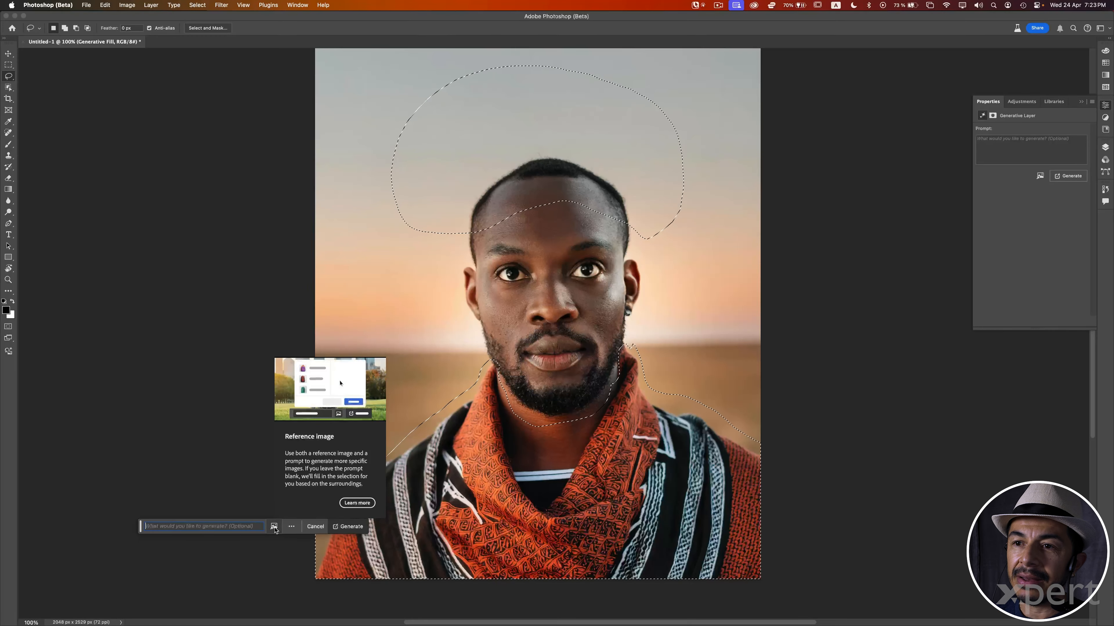
left_click(273, 527)
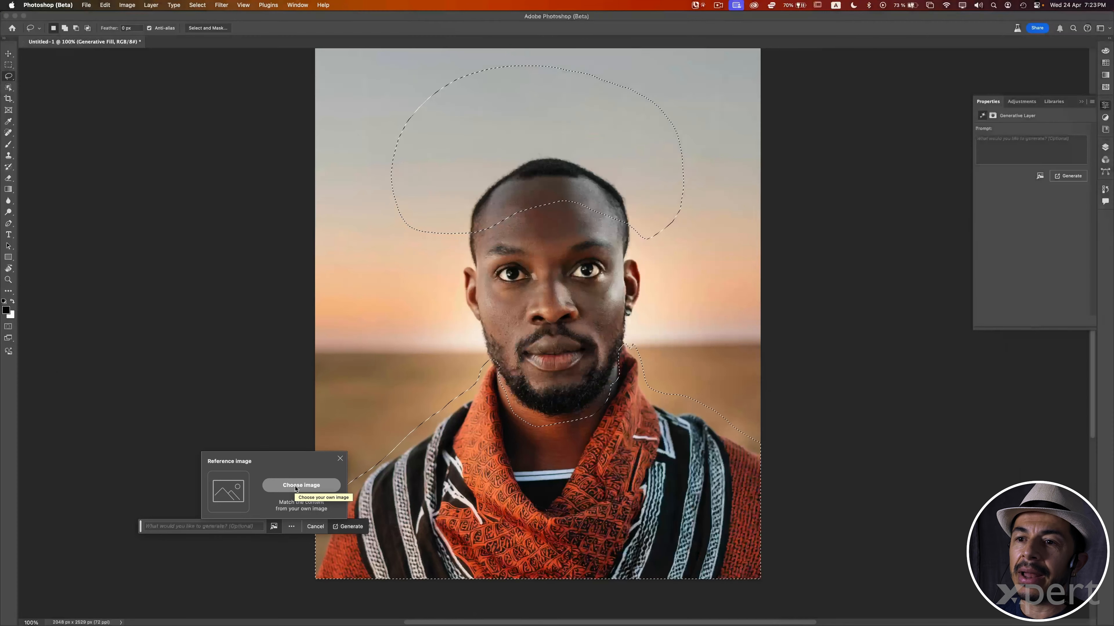
left_click(295, 486)
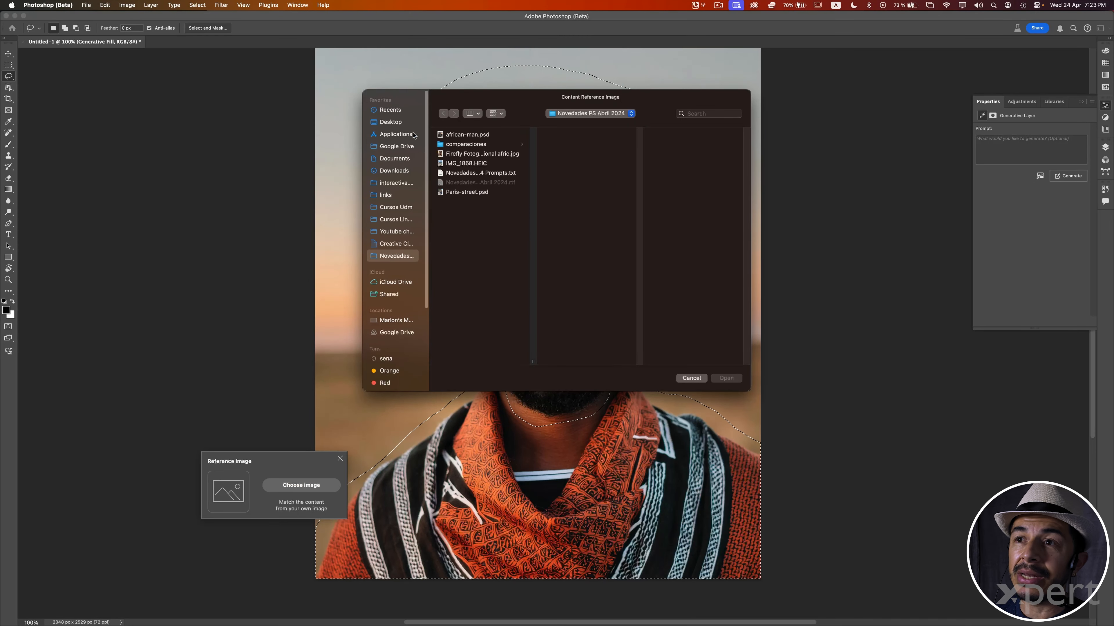
left_click(478, 154)
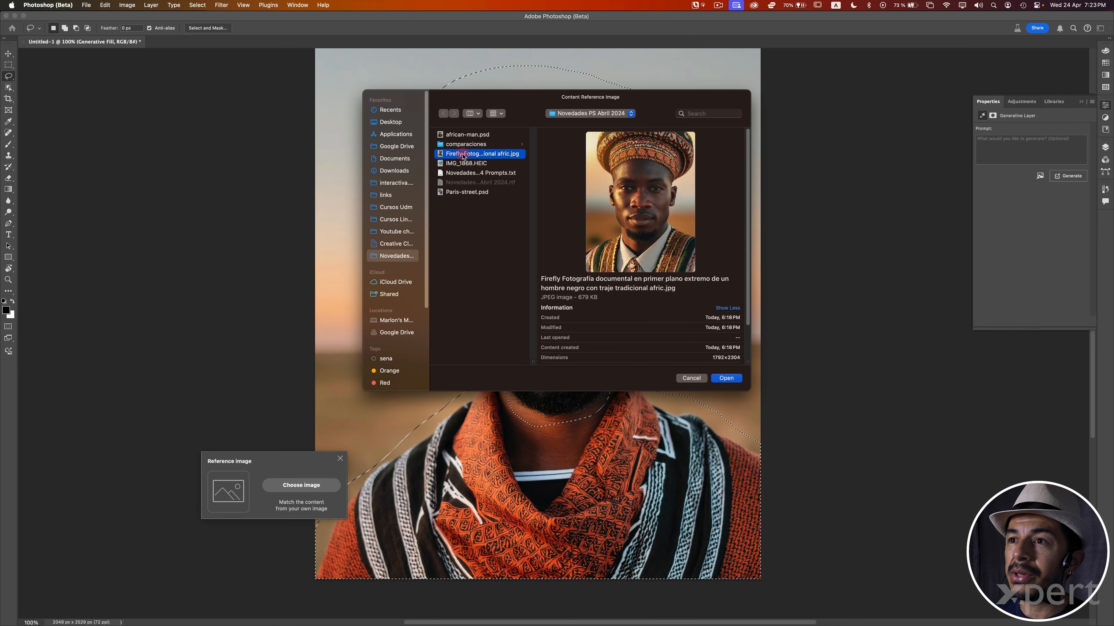
left_click(726, 378)
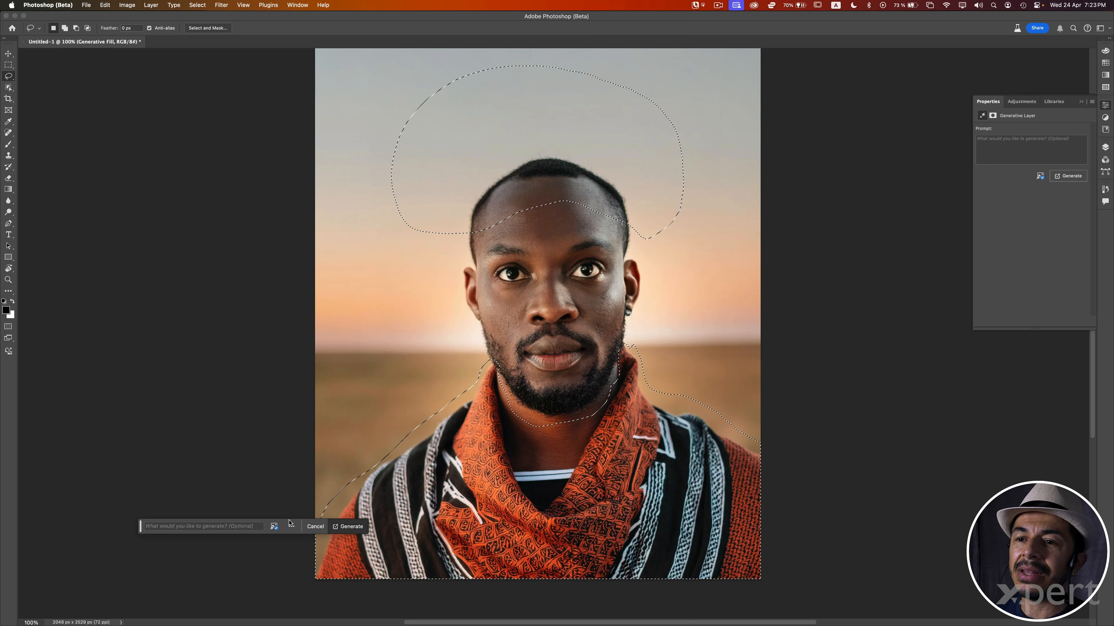
left_click(349, 527)
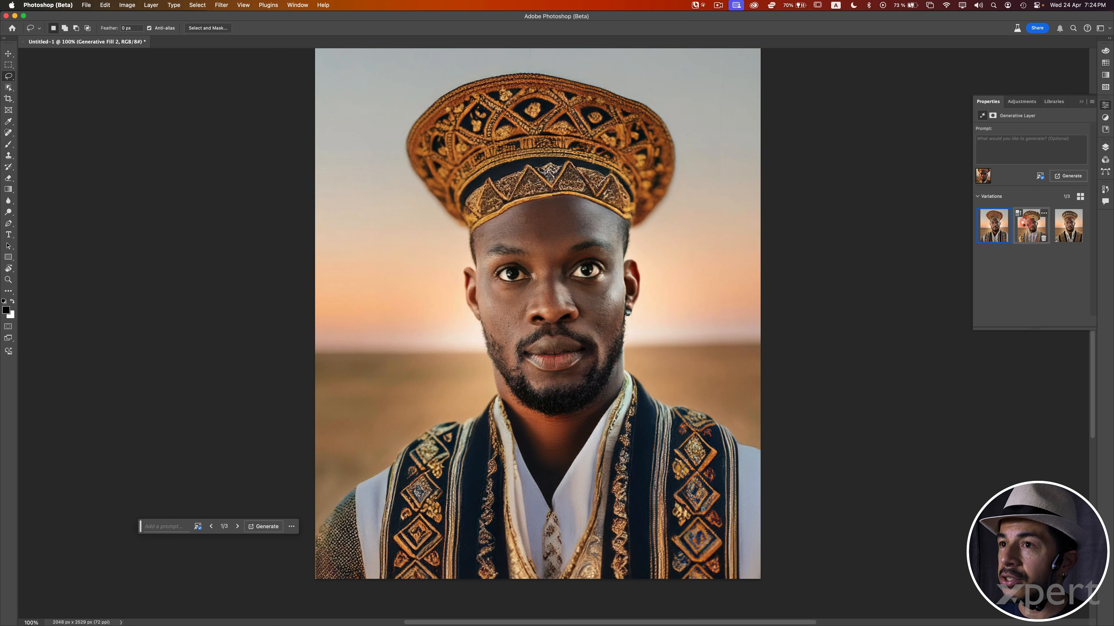
left_click(1024, 223)
left_click(1065, 226)
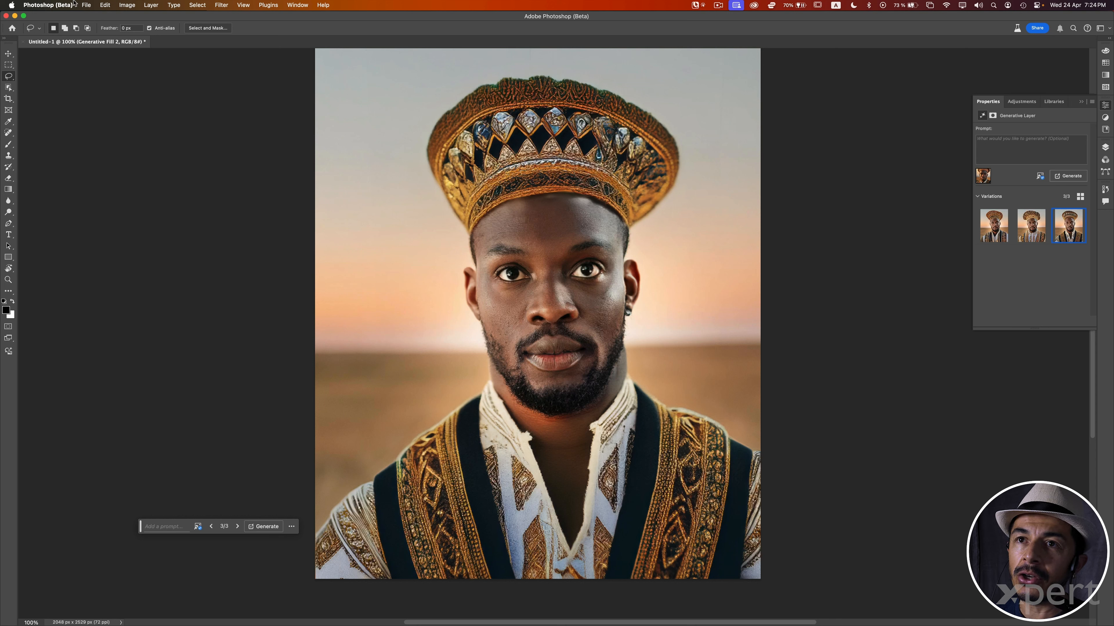
Switch to Finder to compare the Firefly reference portrait with the generated clothing, and return to Photoshop
left_click(103, 4)
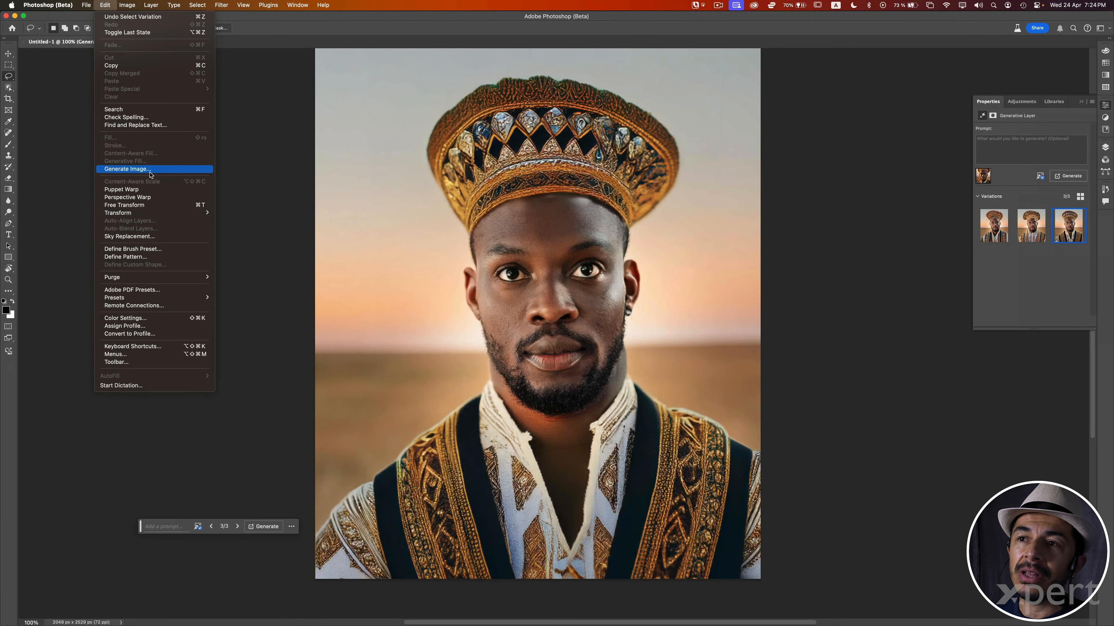
key("Escape")
key("super+Tab")
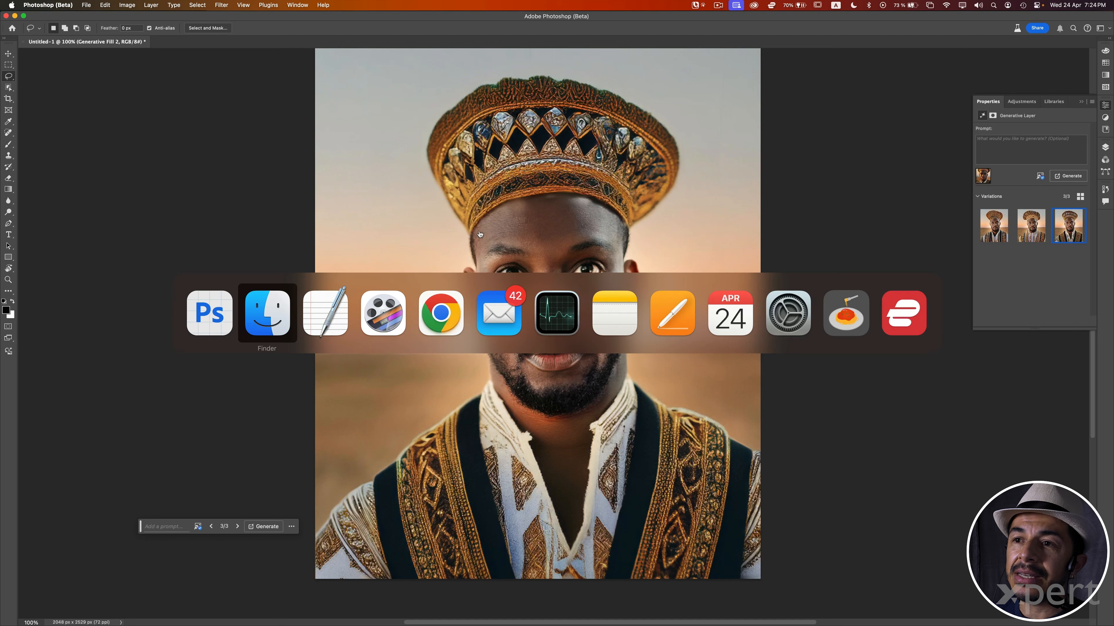
left_click(281, 321)
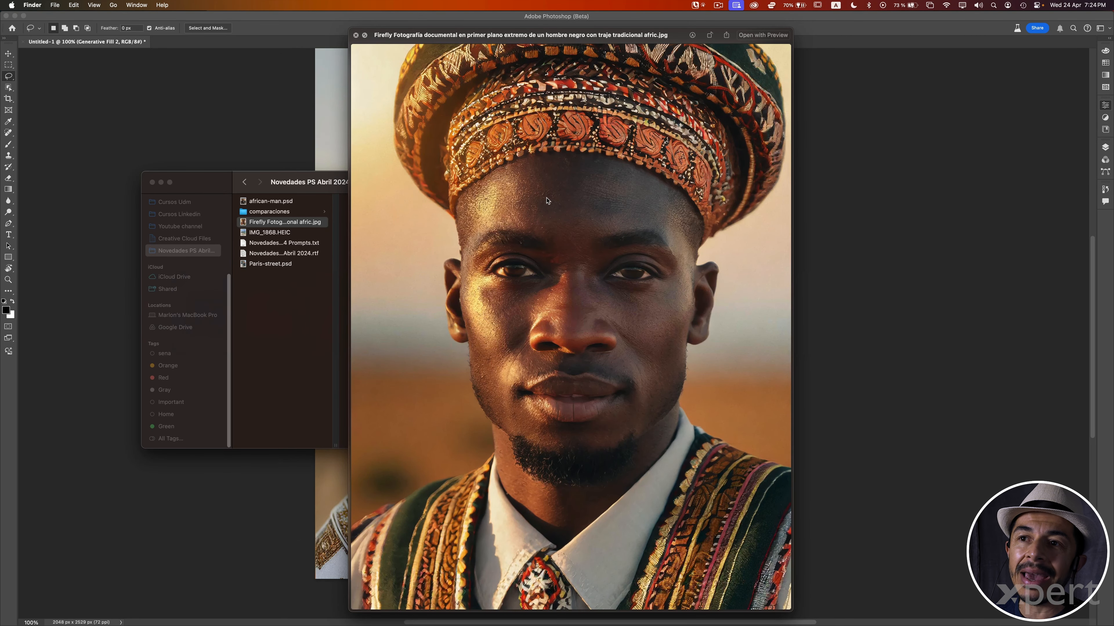
left_click(330, 28)
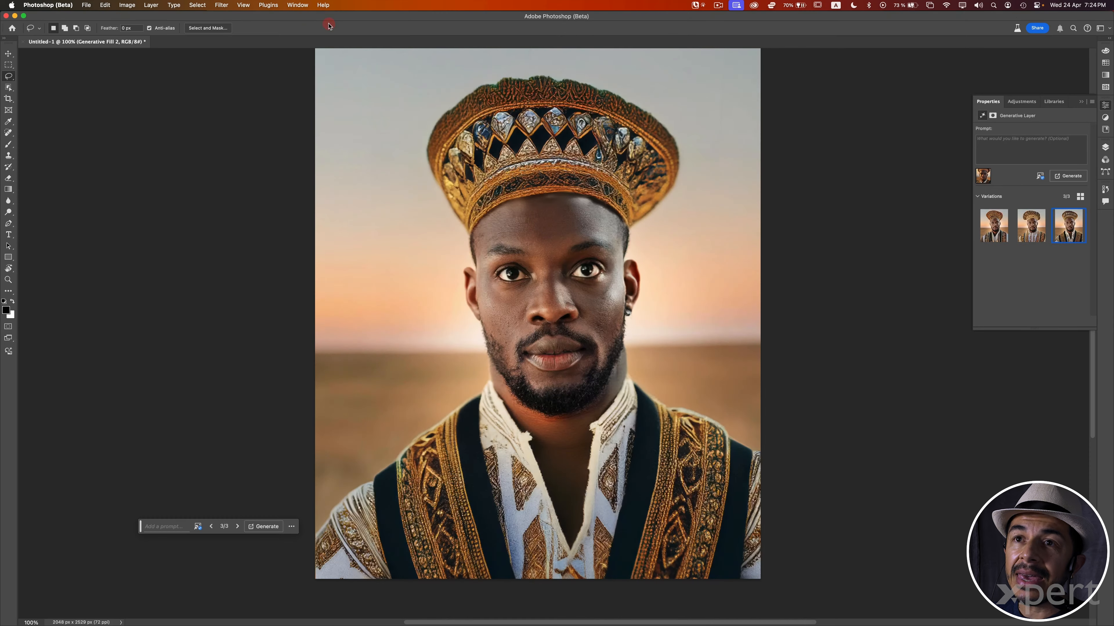
left_click(107, 5)
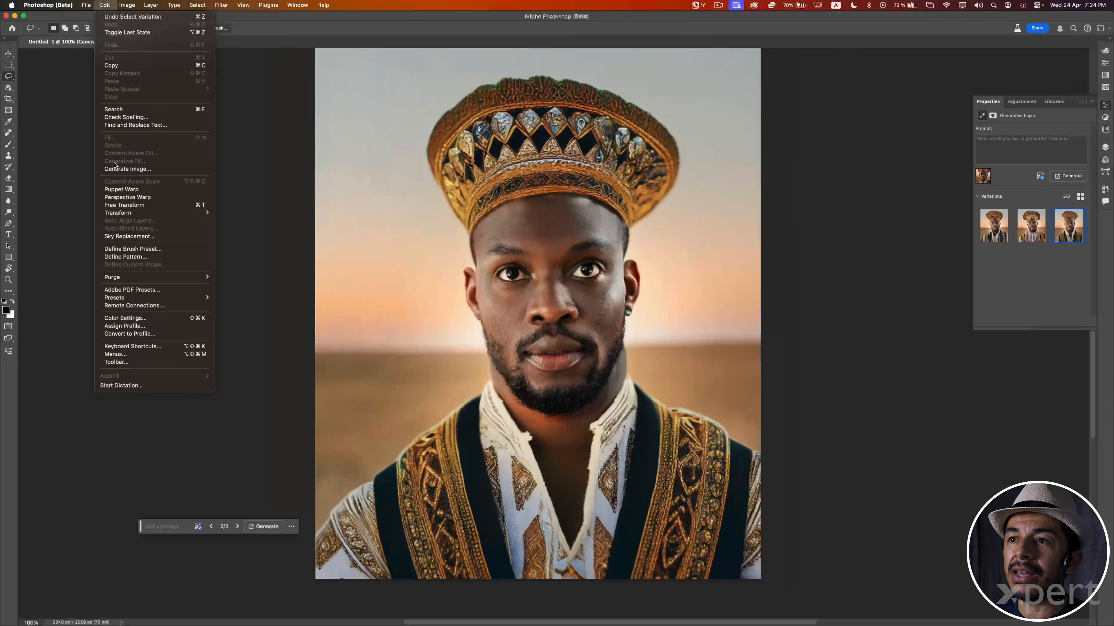
key("Escape")
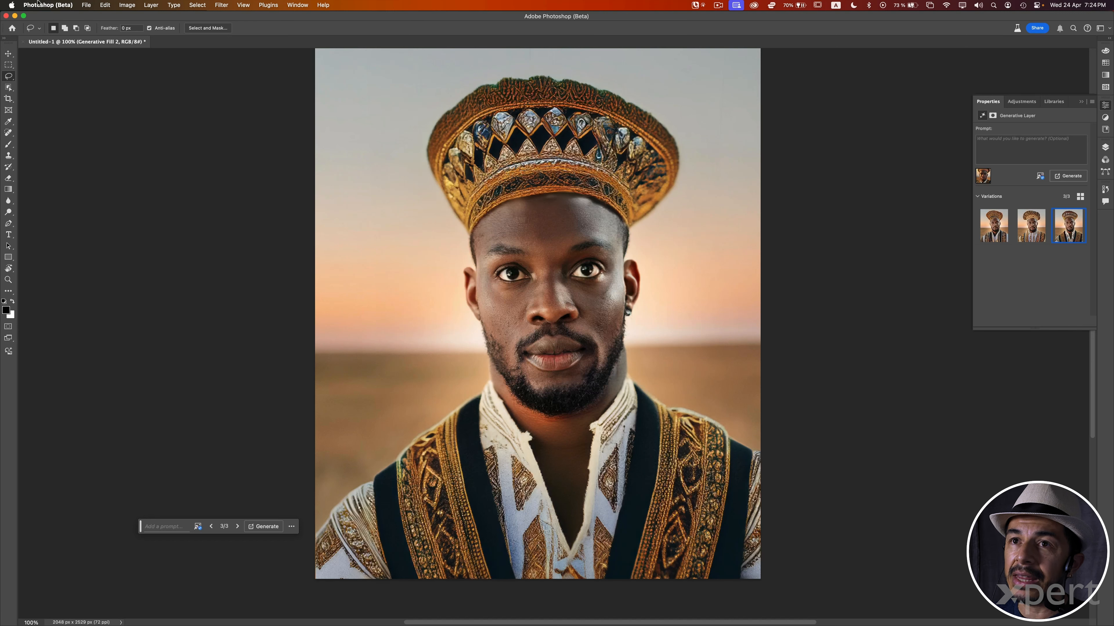
left_click(104, 4)
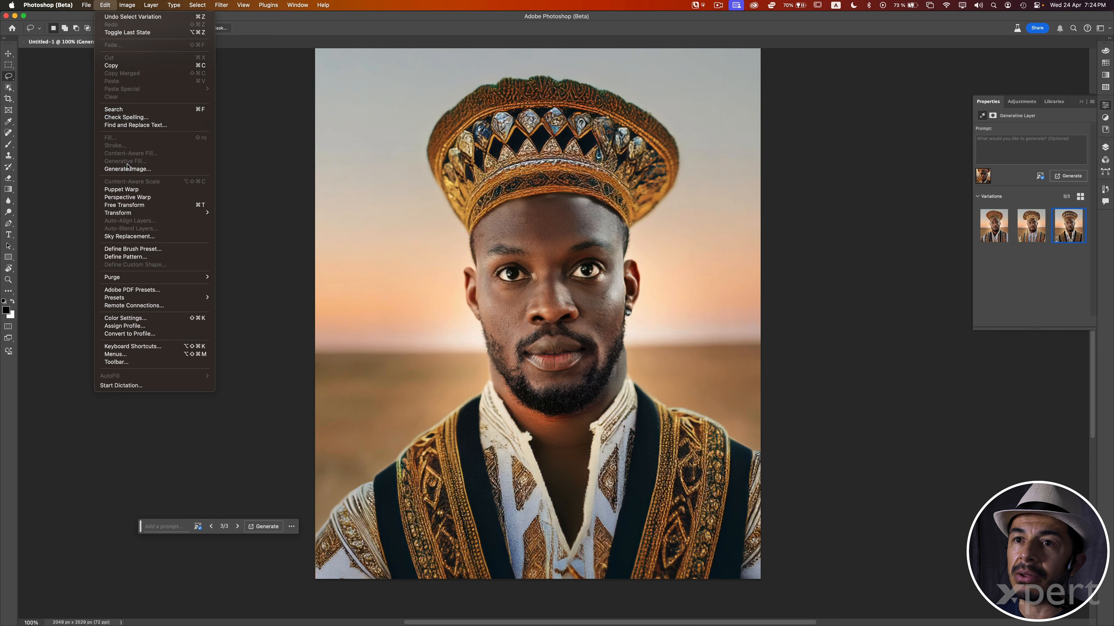
key("Escape")
Enhance the detail of the selected third variation of the hat and clothing
mouse_move(989, 220)
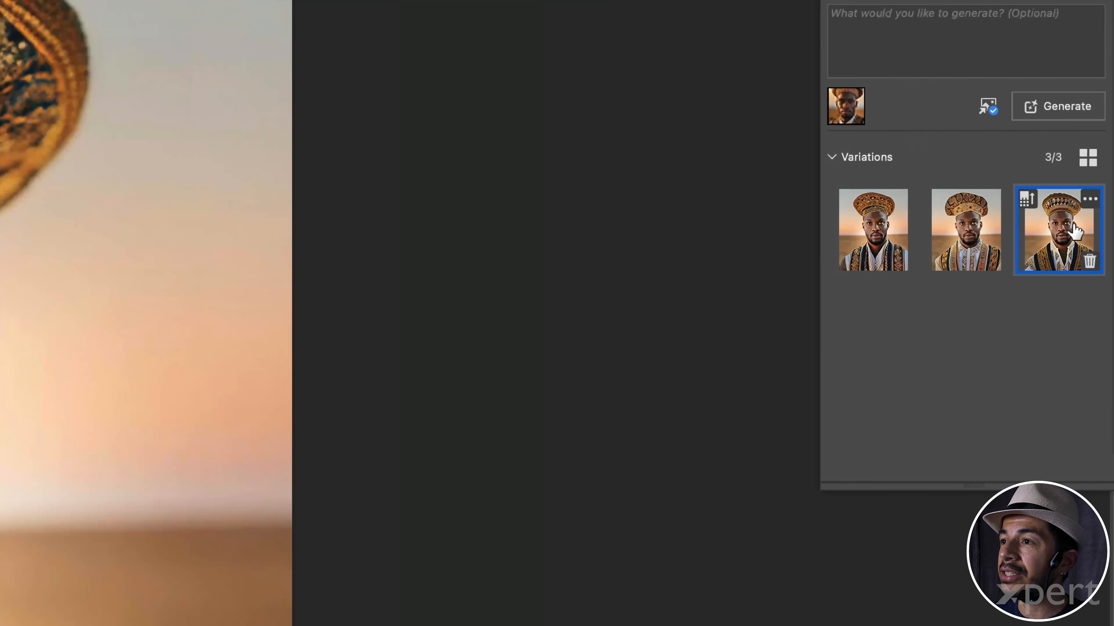
mouse_move(1036, 225)
mouse_move(899, 219)
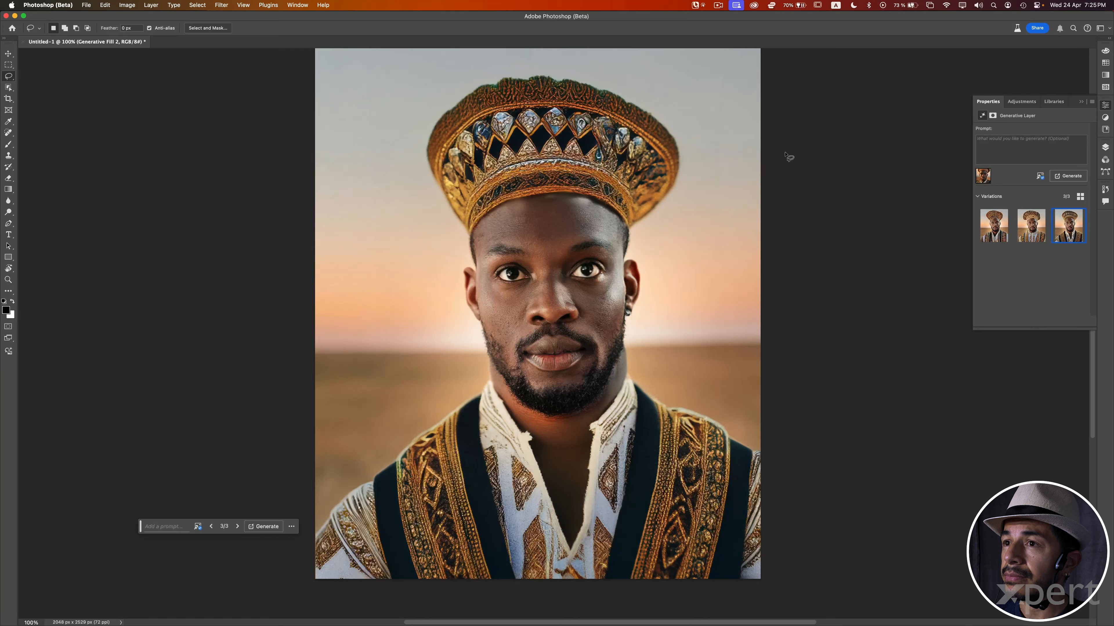
left_click_drag(564, 82, 583, 81)
mouse_move(1058, 216)
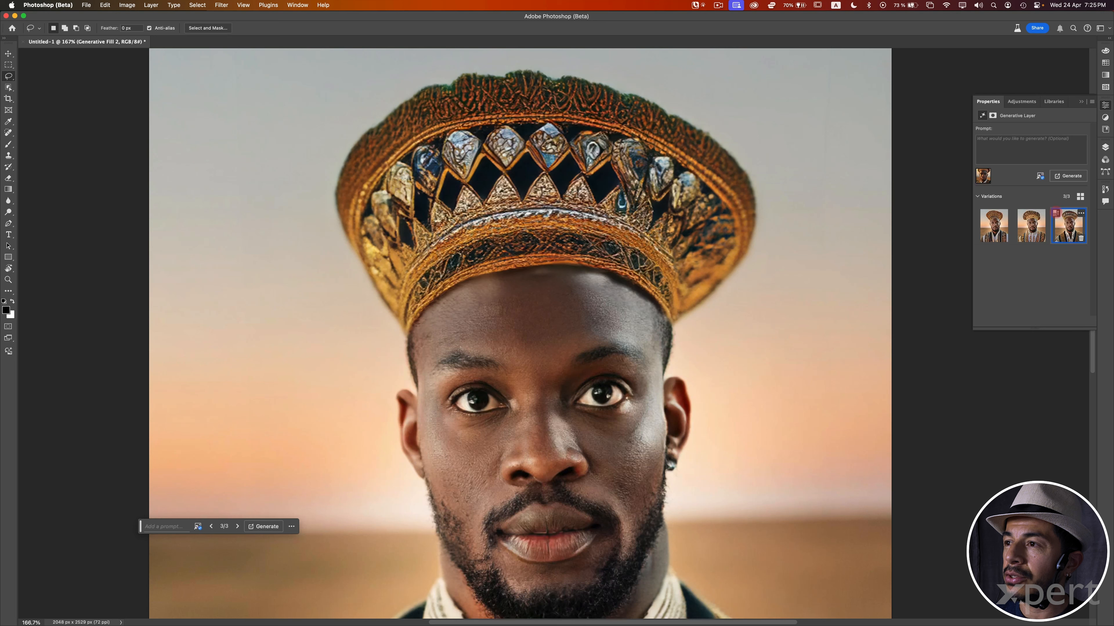
left_click(1055, 214)
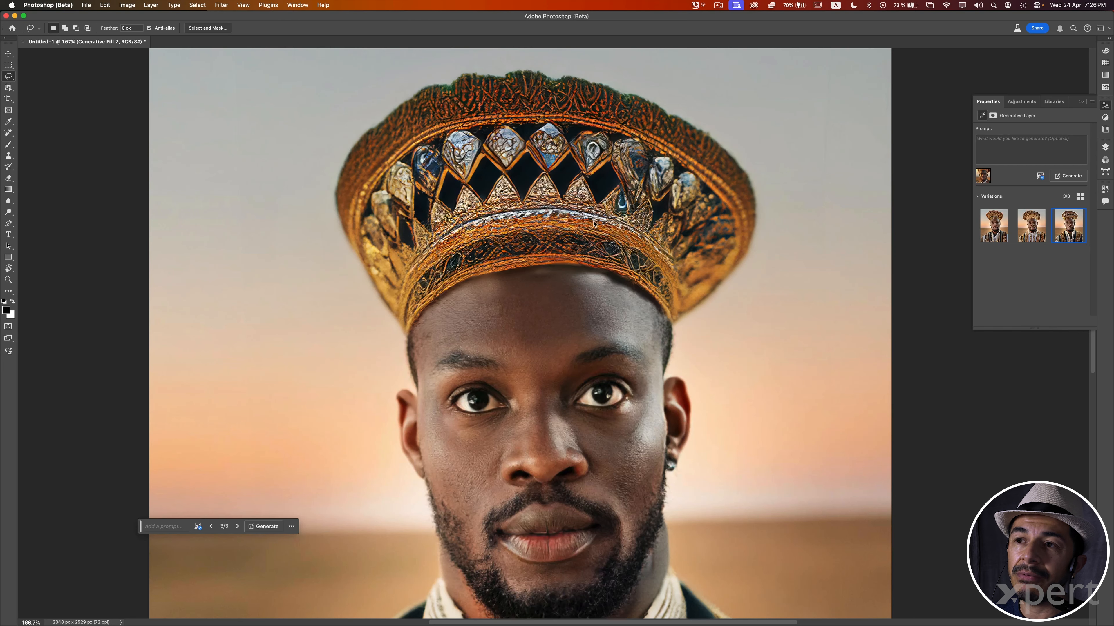
Examine the enhanced detail of the generated hat up close and review the complete portrait with its new clothing
scroll(592, 210, "up", 5)
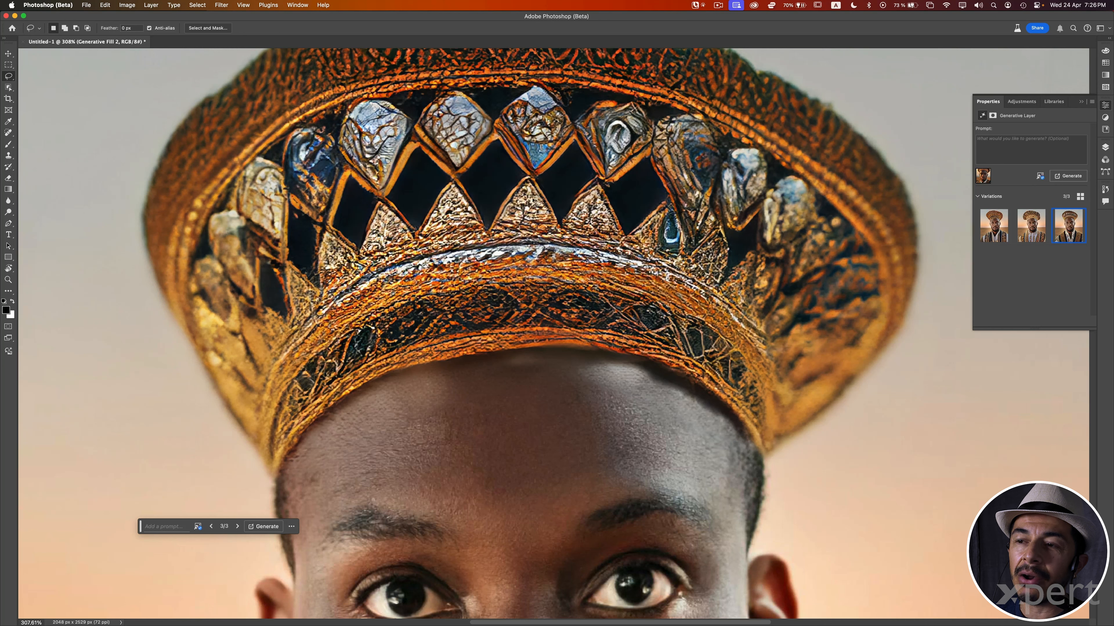
key("super+1")
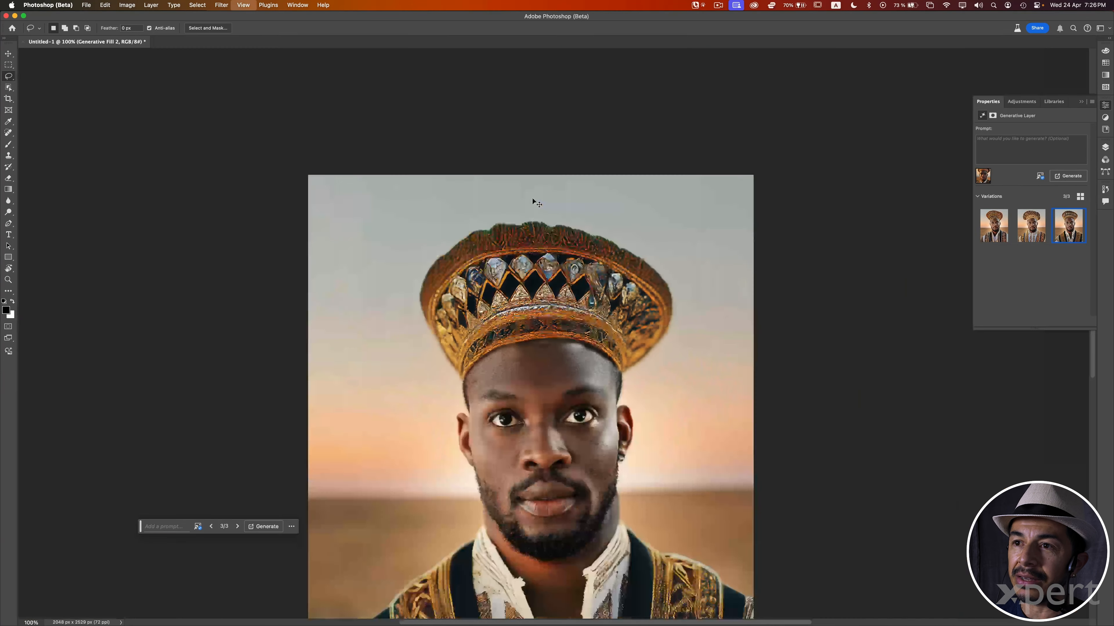
key("super+minus")
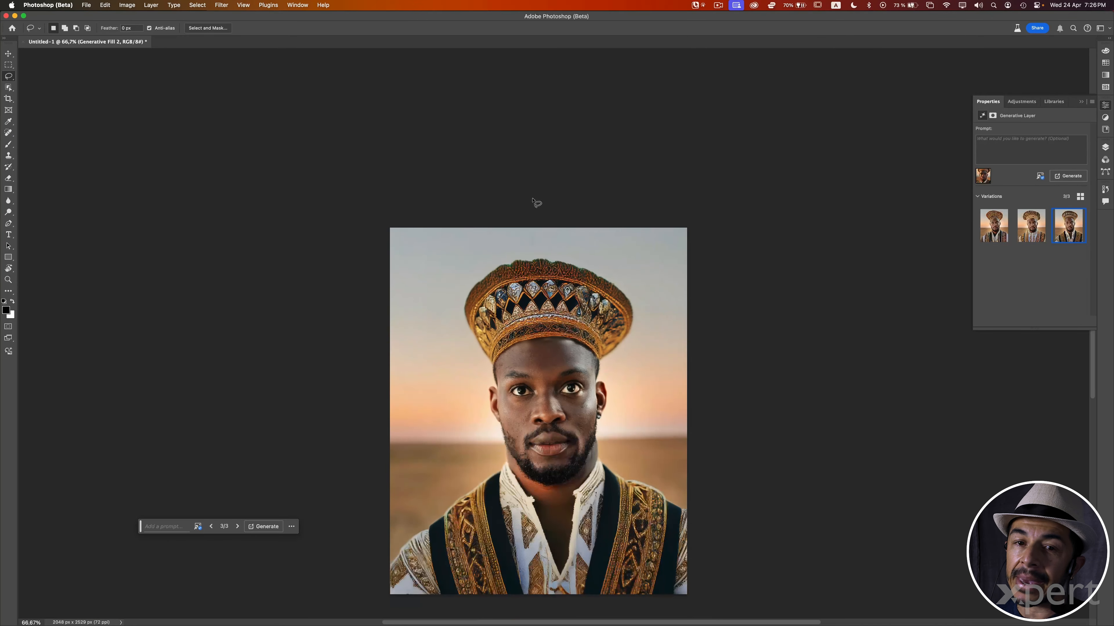
left_click_drag(510, 281, 509, 237)
left_click_drag(546, 411, 564, 411)
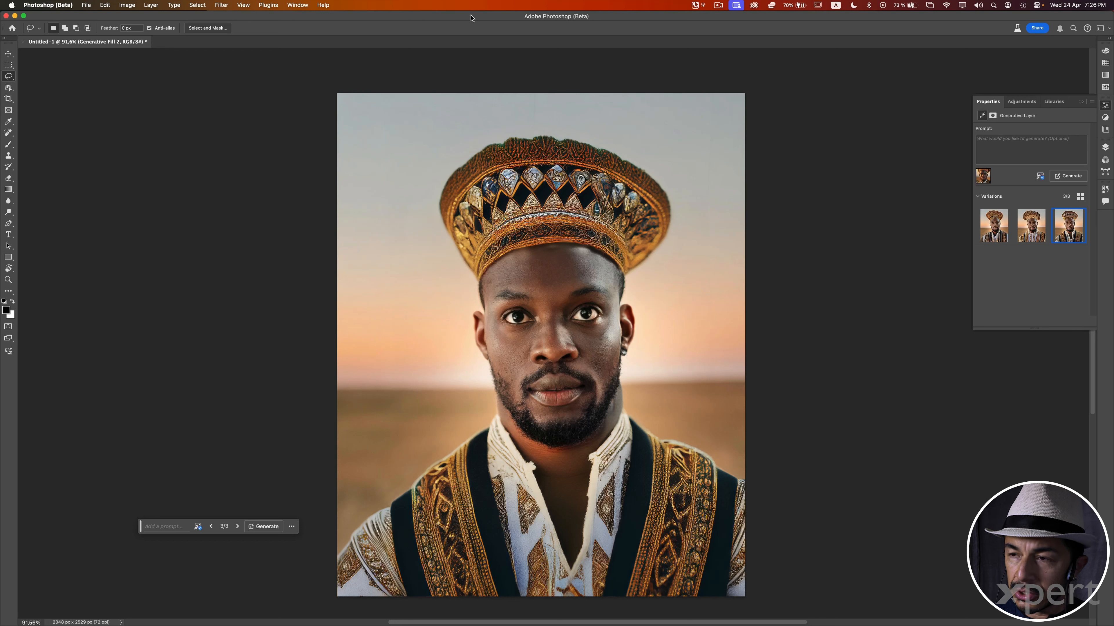
Close the portrait document without saving and open the recent photo IMG_1868.HEIC
key("super+w")
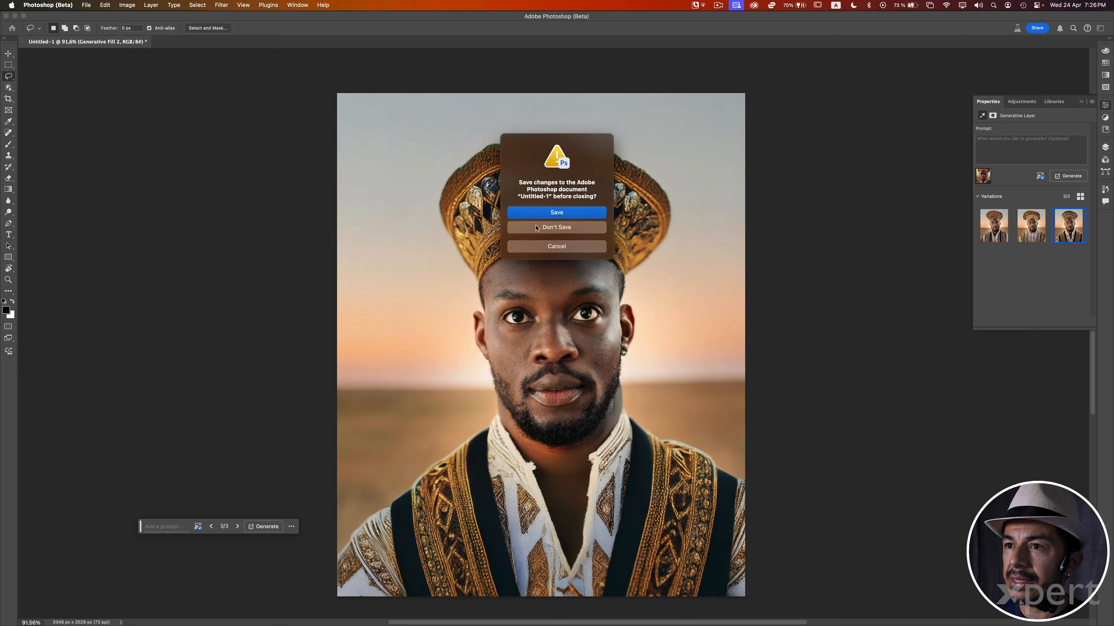
left_click(536, 227)
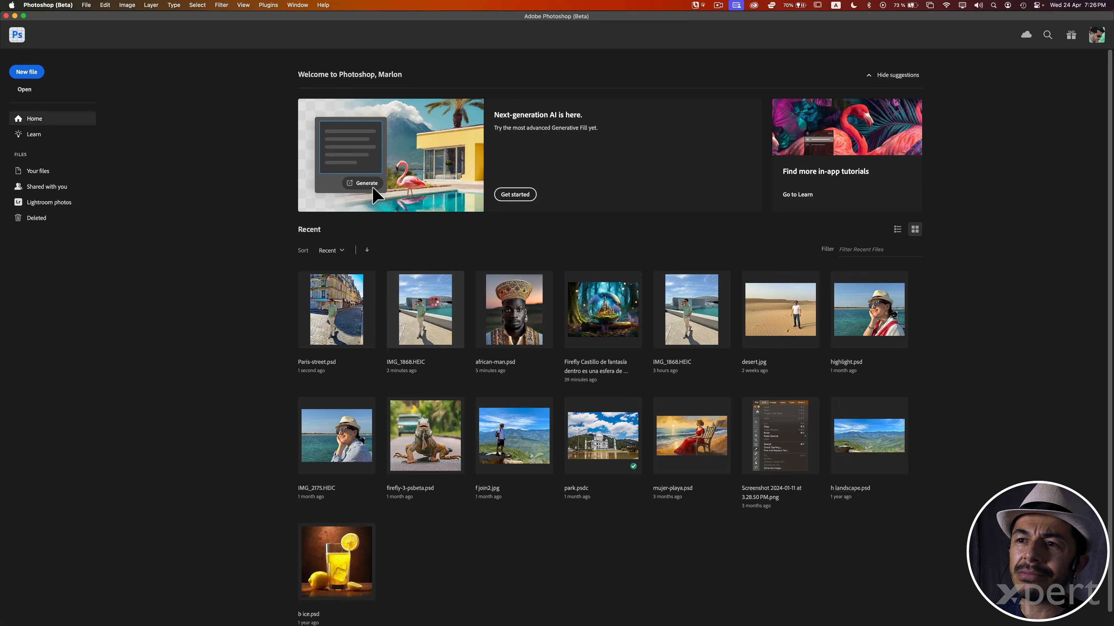
left_click(434, 305)
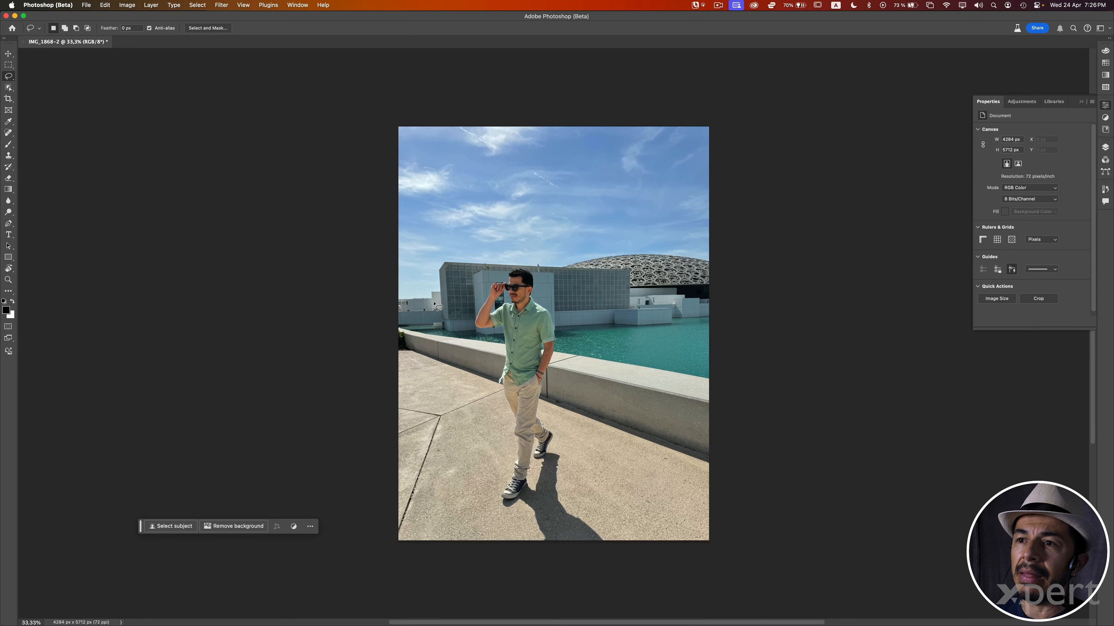
scroll(546, 472, "up", 2)
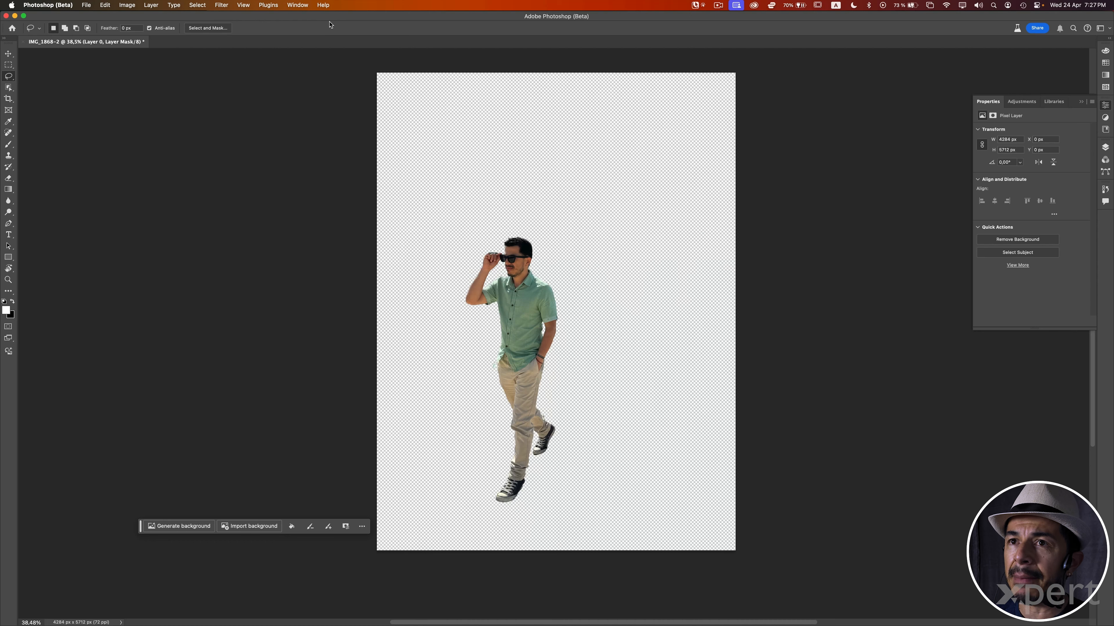
Review the subject selection options: the Subject command, the Object Selection tool and the Device or Cloud processing choice for Select Subject
left_click(197, 4)
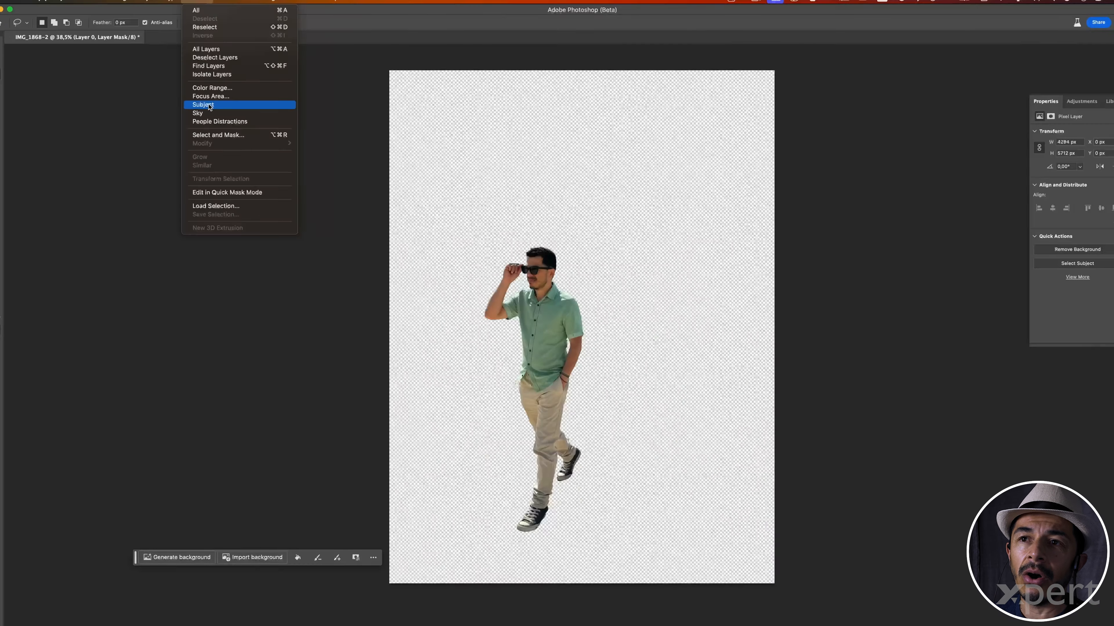
left_click(209, 105)
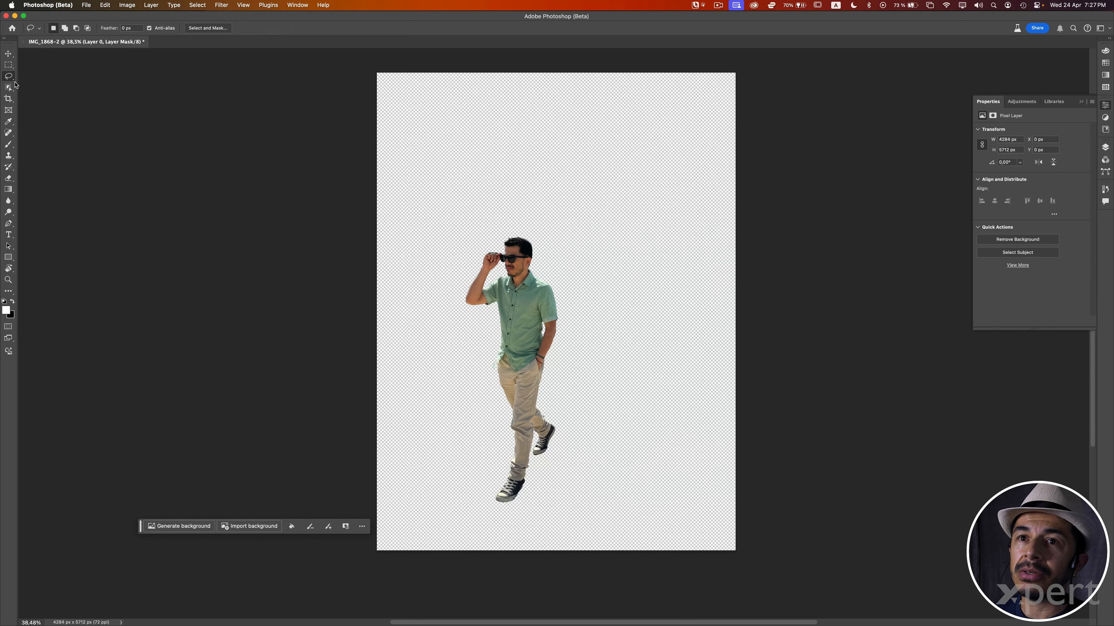
left_click(7, 88)
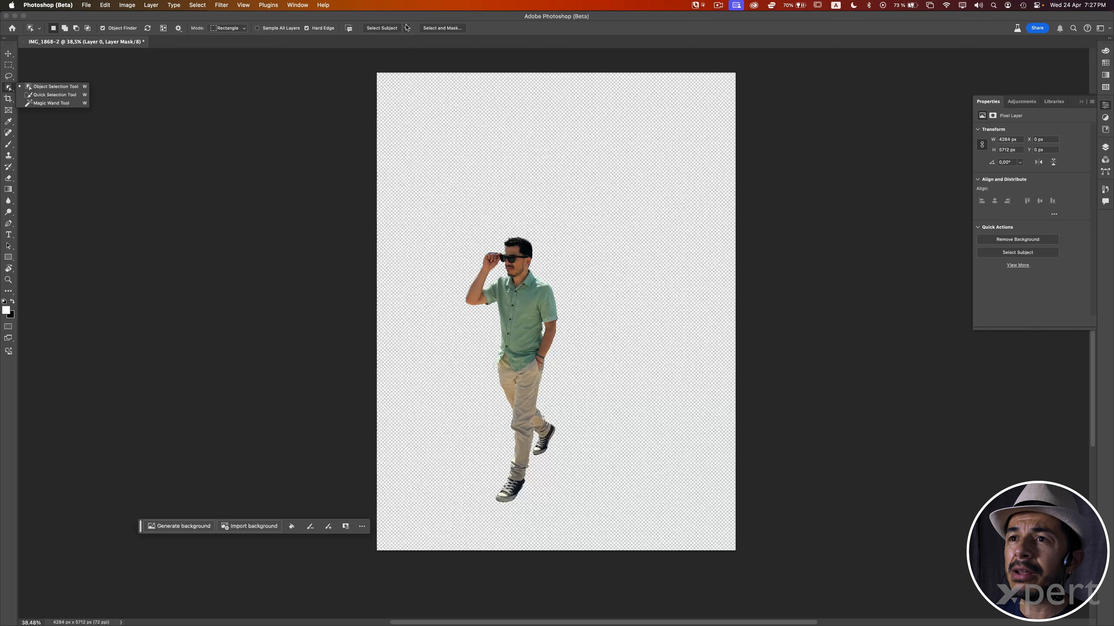
left_click(406, 27)
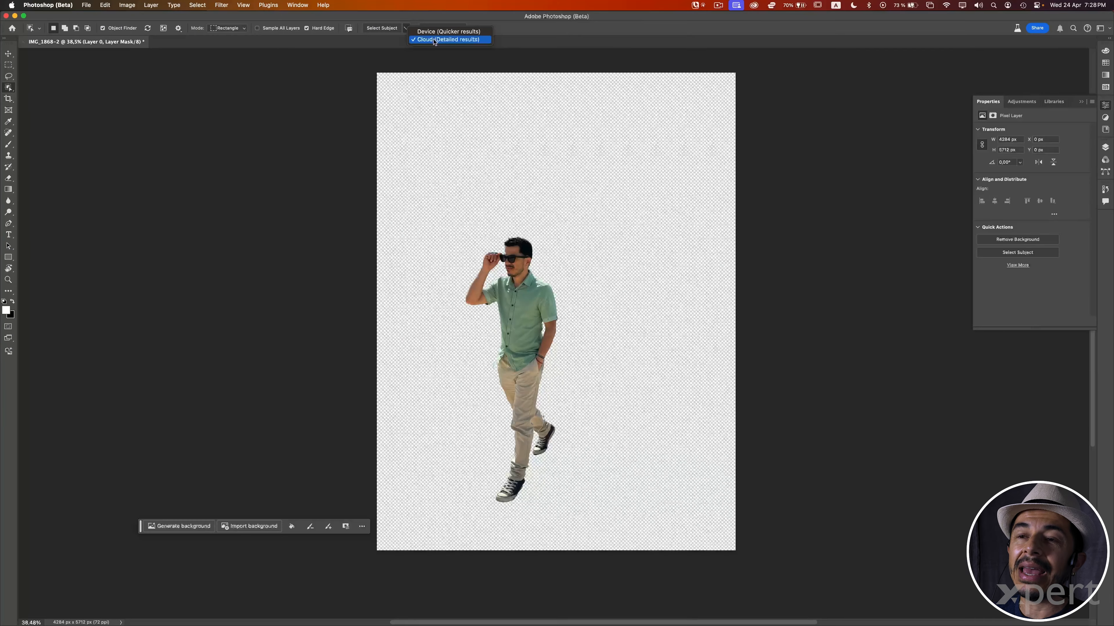
left_click(429, 98)
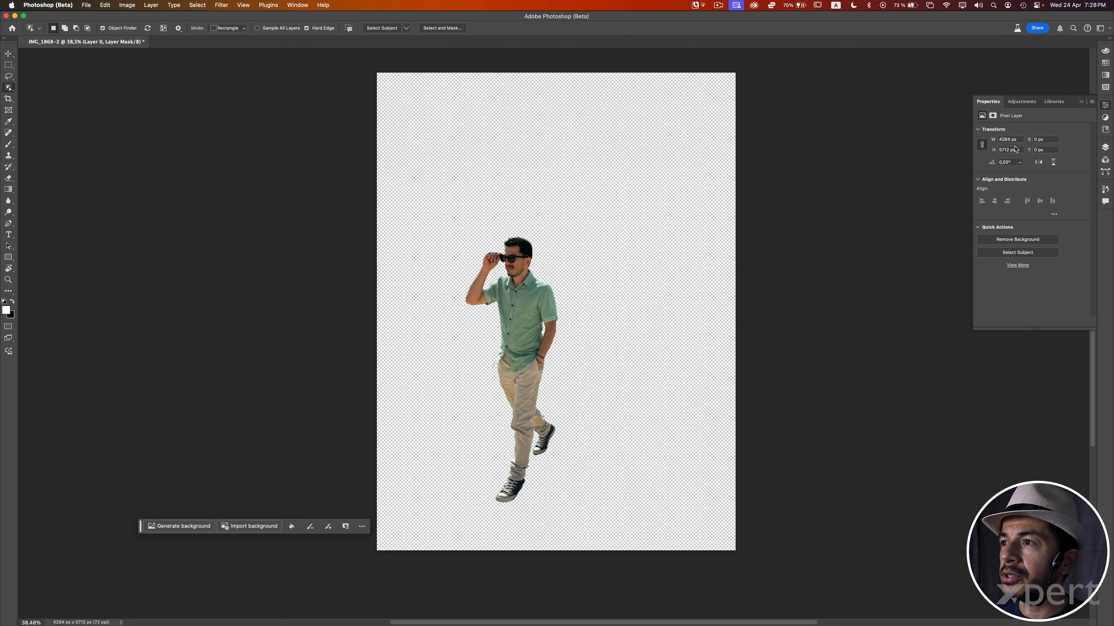
Show the masked layer and generate a new background behind the man with the prompt "a bohemian street in paris"
left_click(1105, 148)
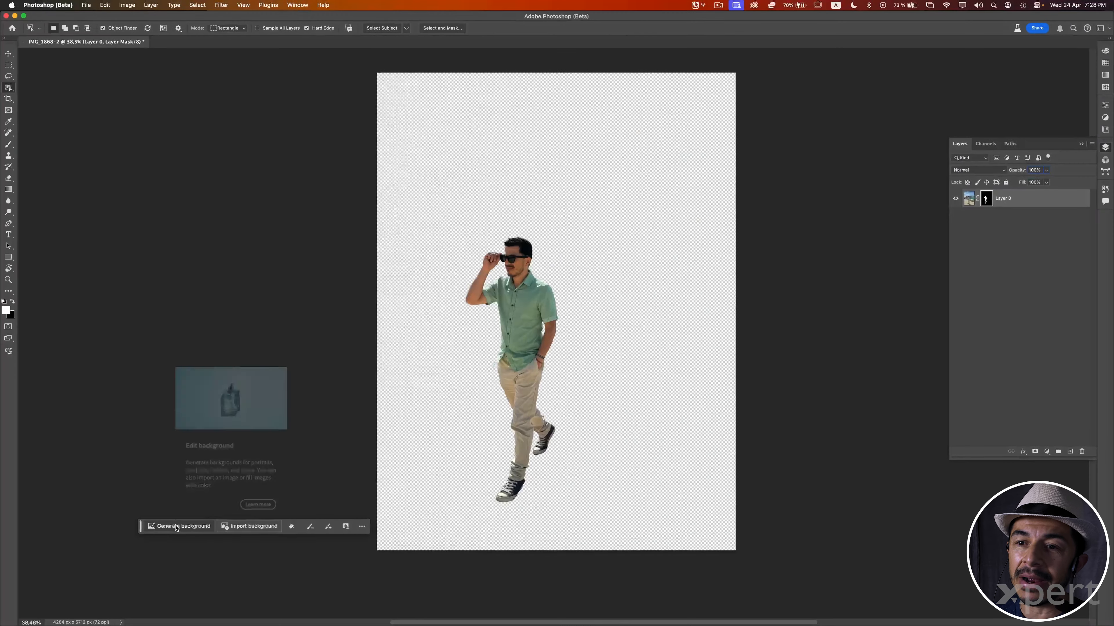
left_click(198, 501)
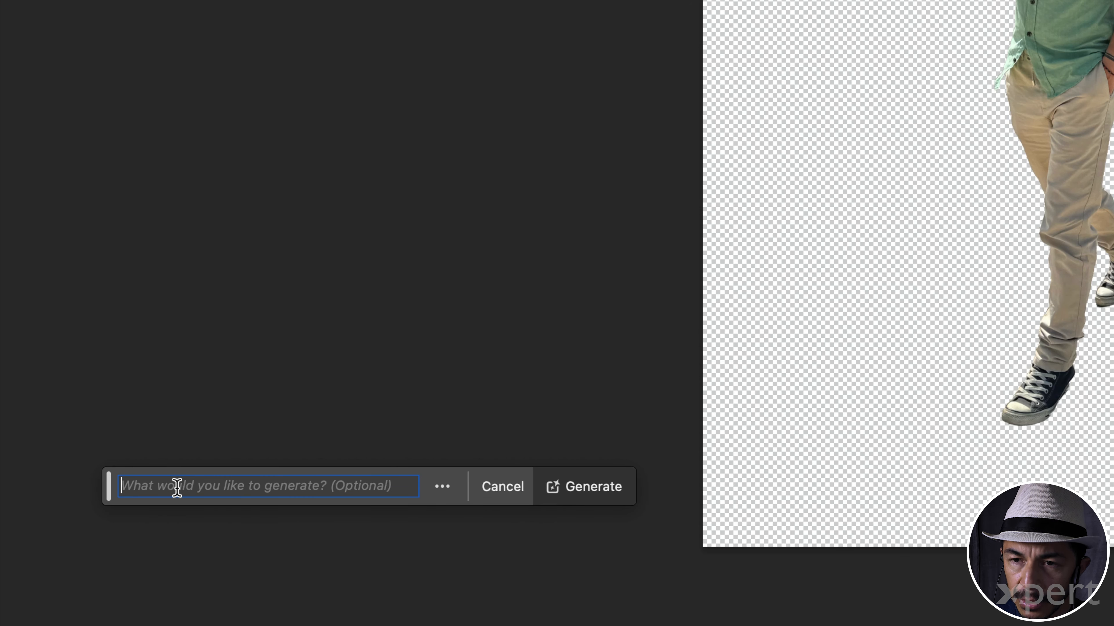
type("a bohem")
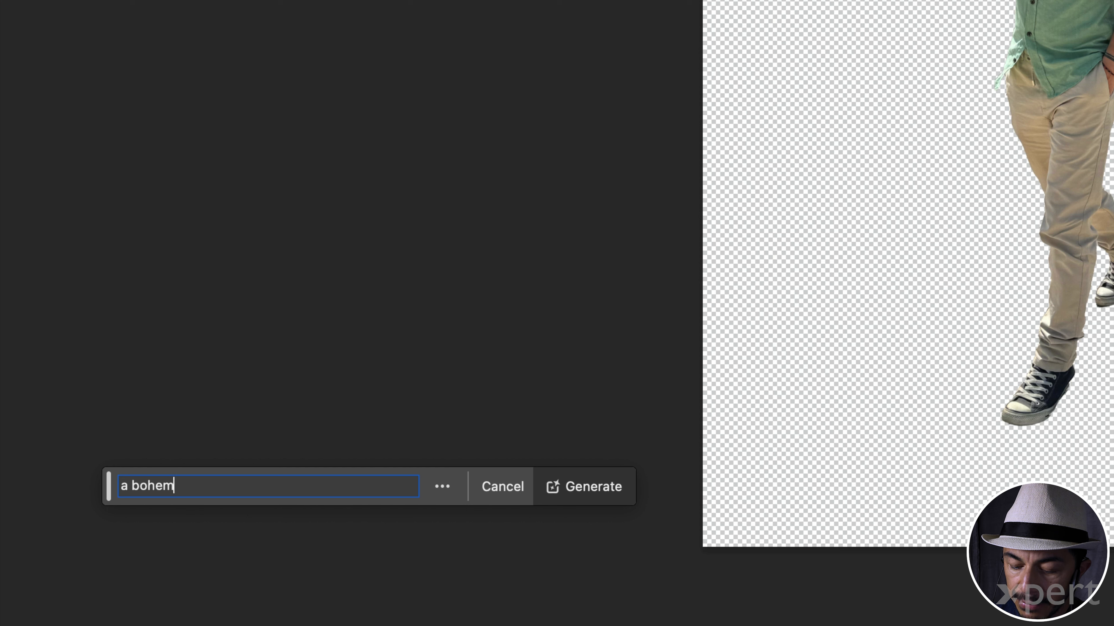
type("ian st")
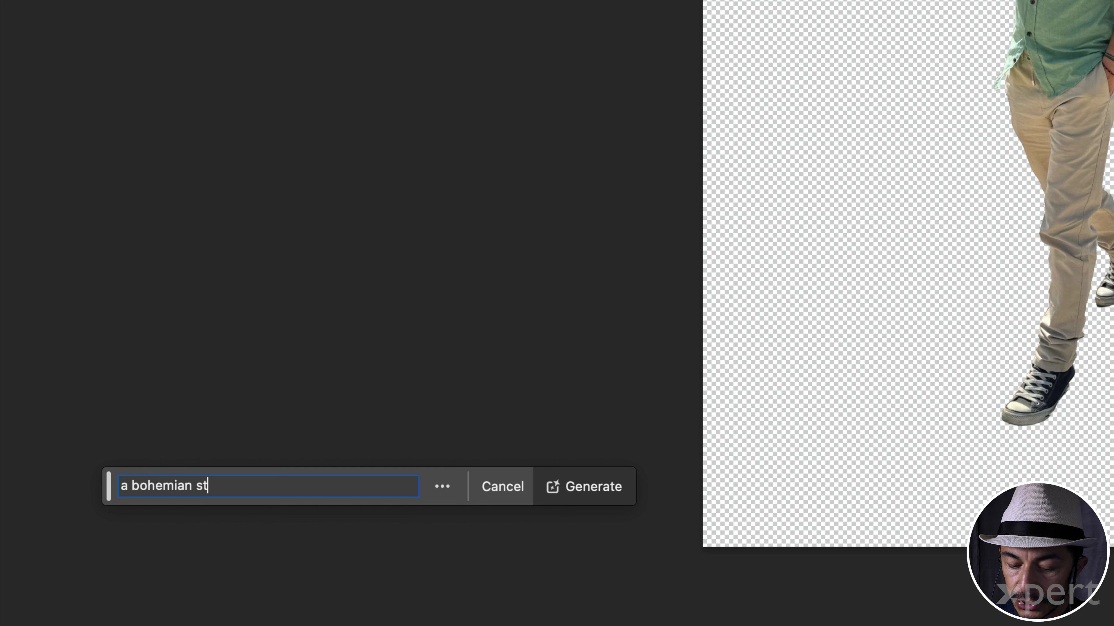
type("reet in par")
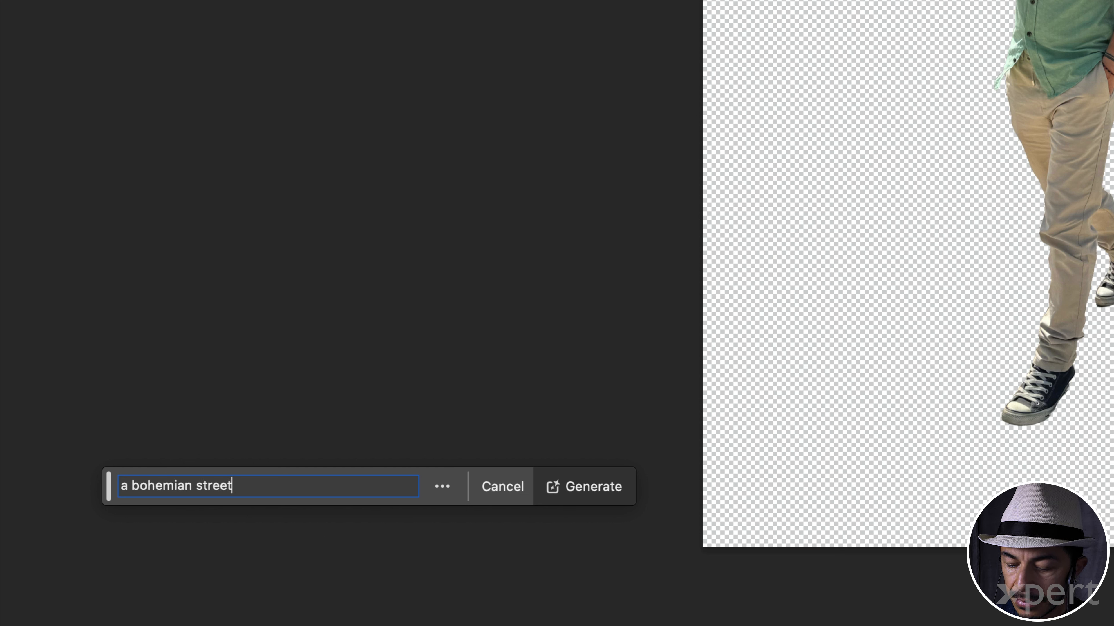
type("is")
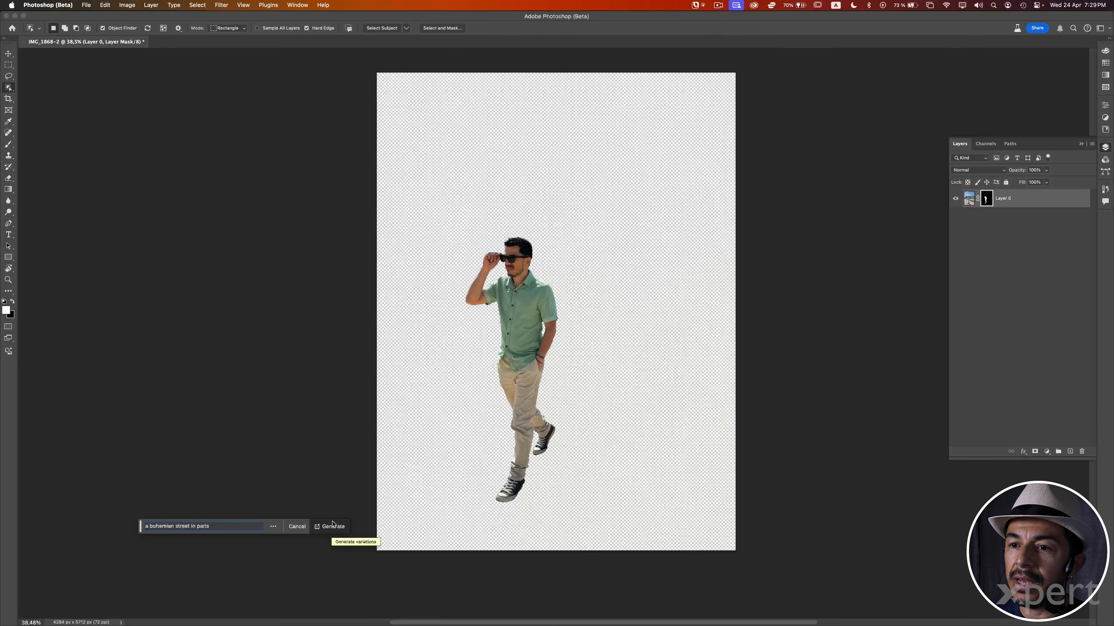
left_click(332, 527)
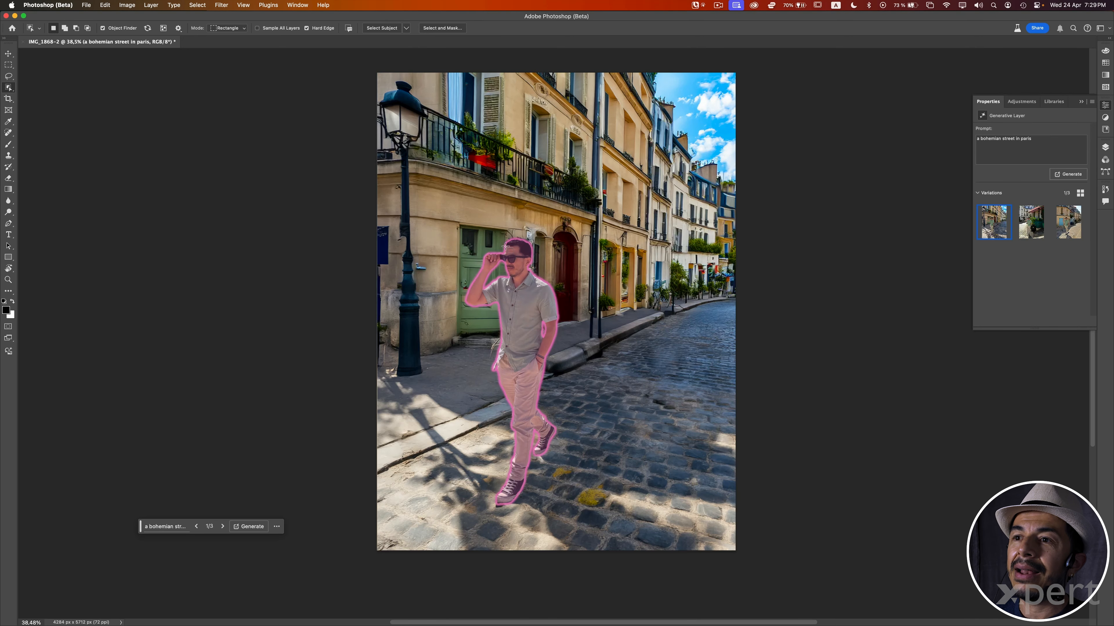
Switch to the Lasso tool and examine how the man's head and shoulders blend into the first generated street background
left_click(9, 76)
left_click_drag(536, 250, 607, 250)
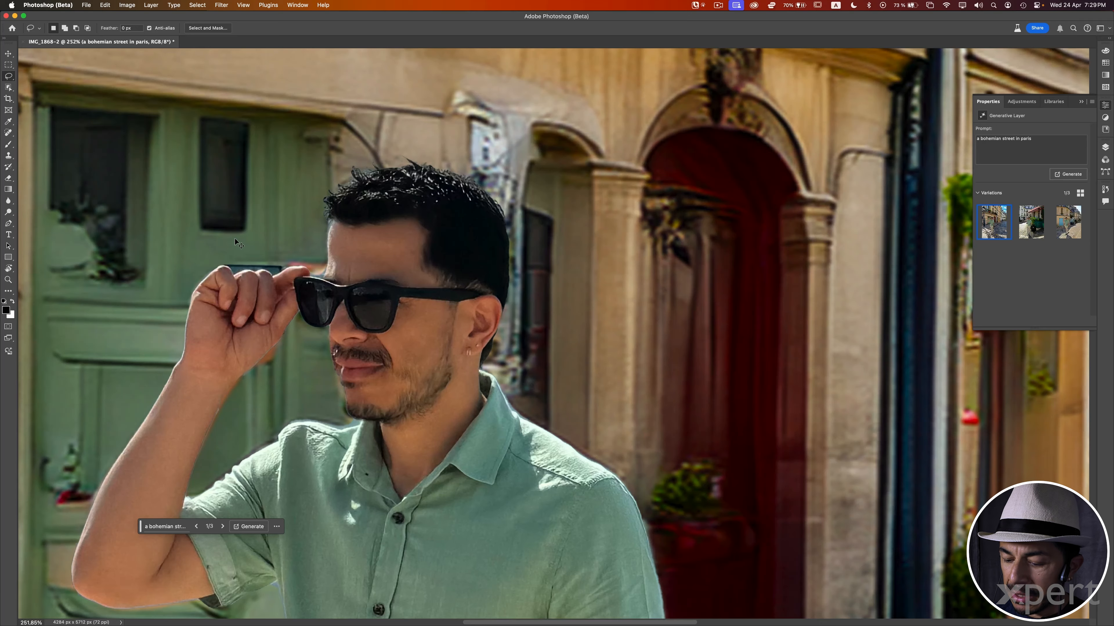
key("super+minus")
key("super+minus")
key("super+minus")
key("super+minus")
key("super+minus")
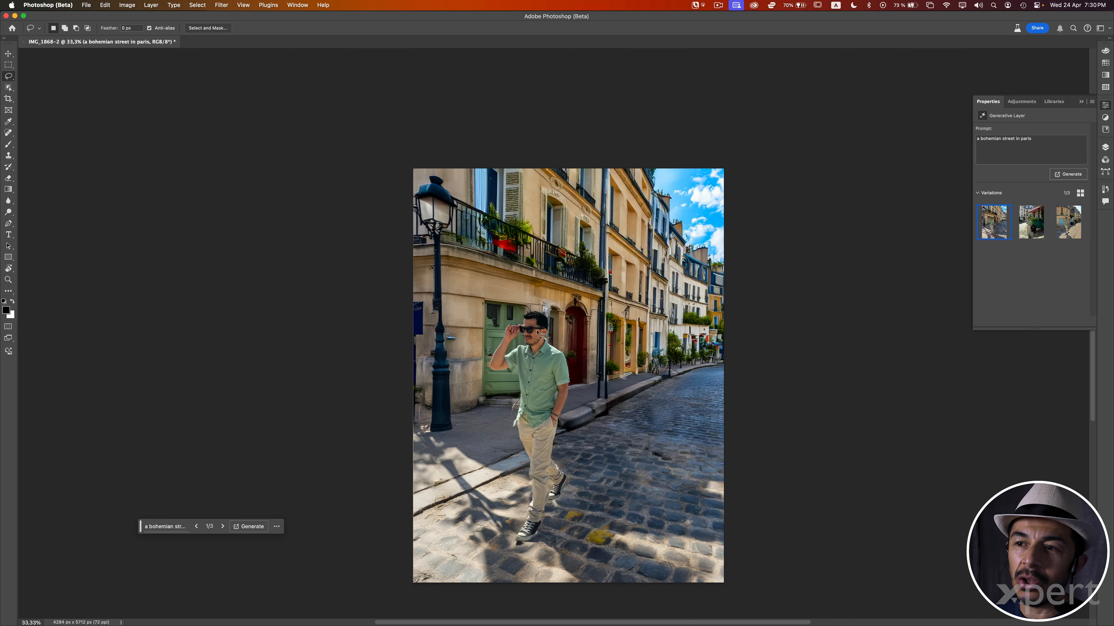
key("super+0")
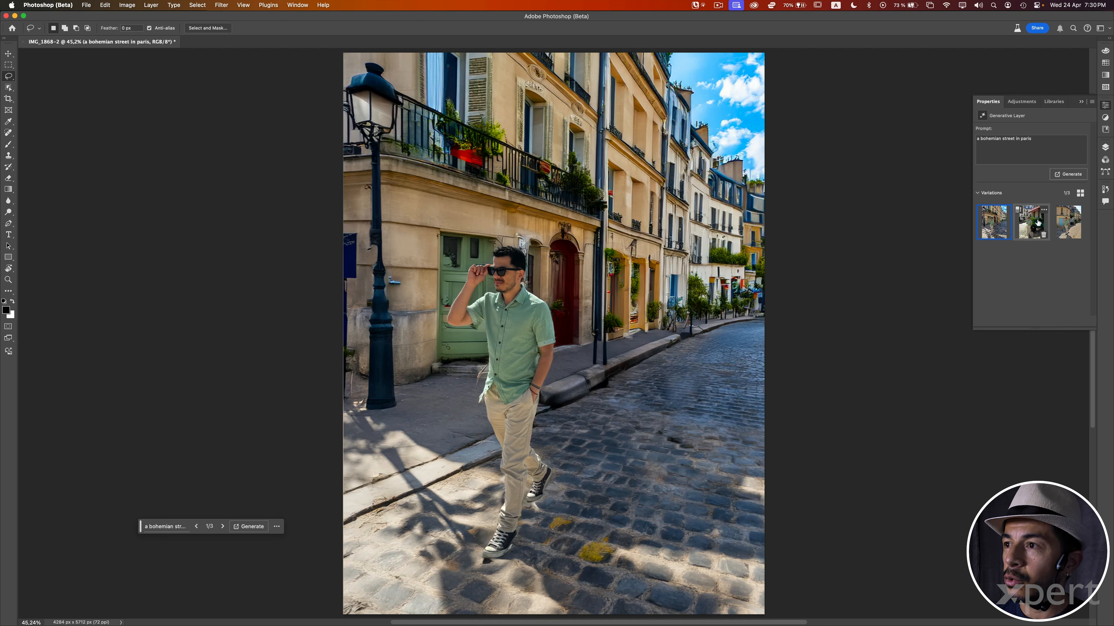
Compare the three generated street background variations and return to the first one
left_click(1022, 222)
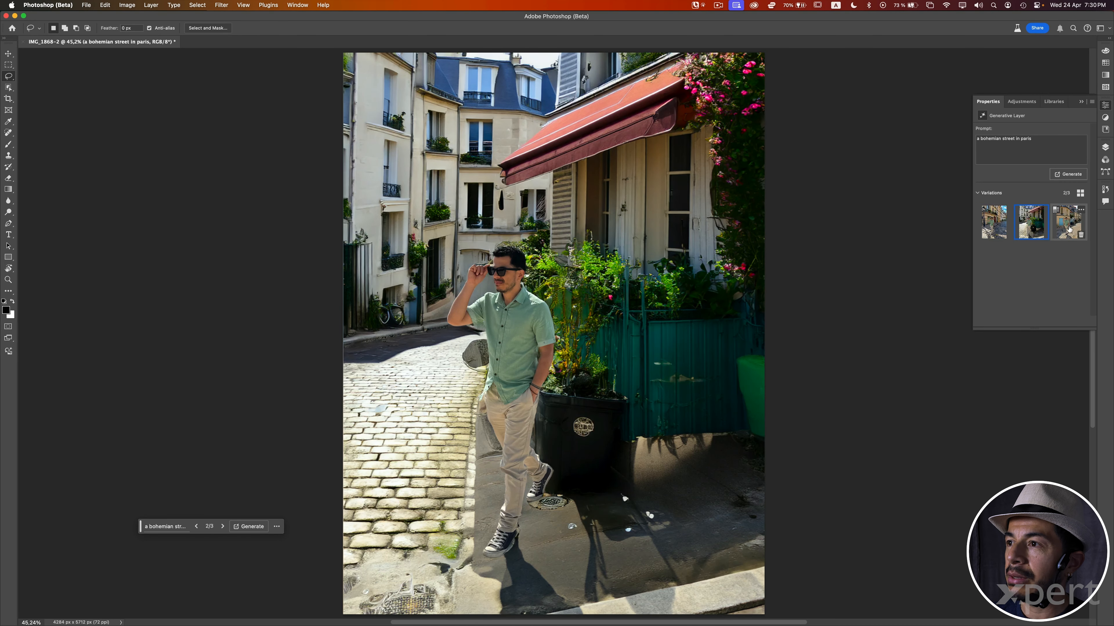
left_click(1068, 228)
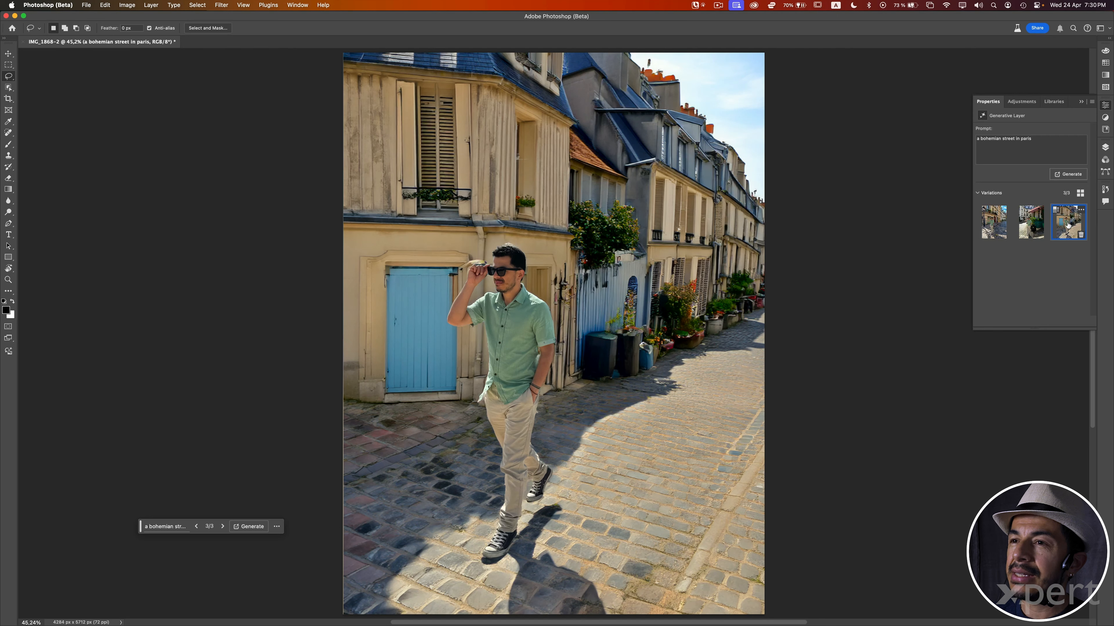
left_click(989, 227)
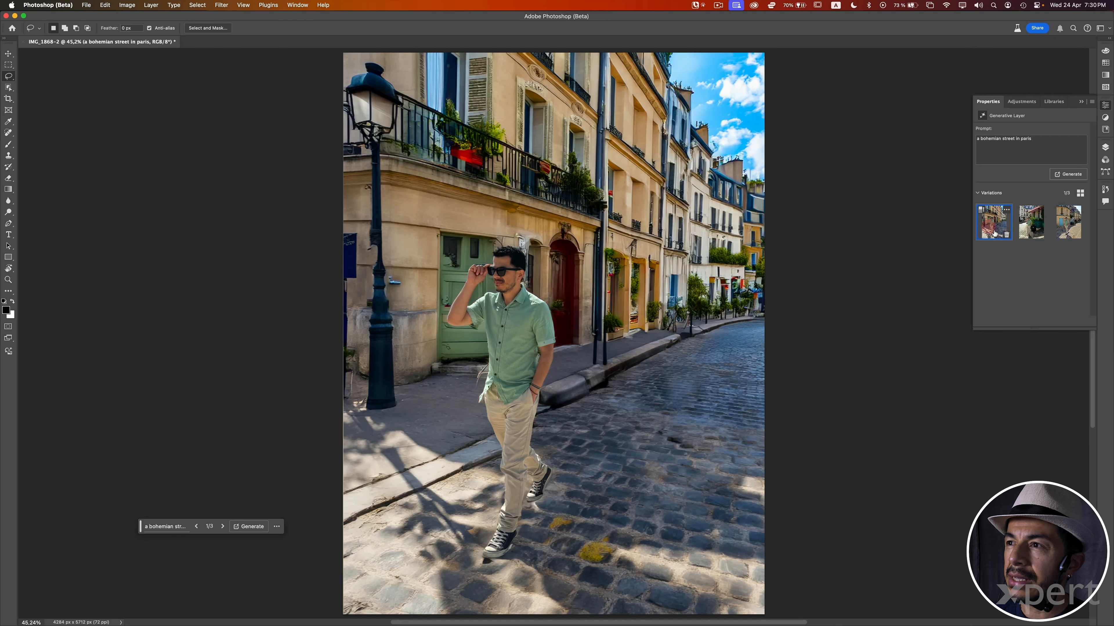
left_click(1057, 225)
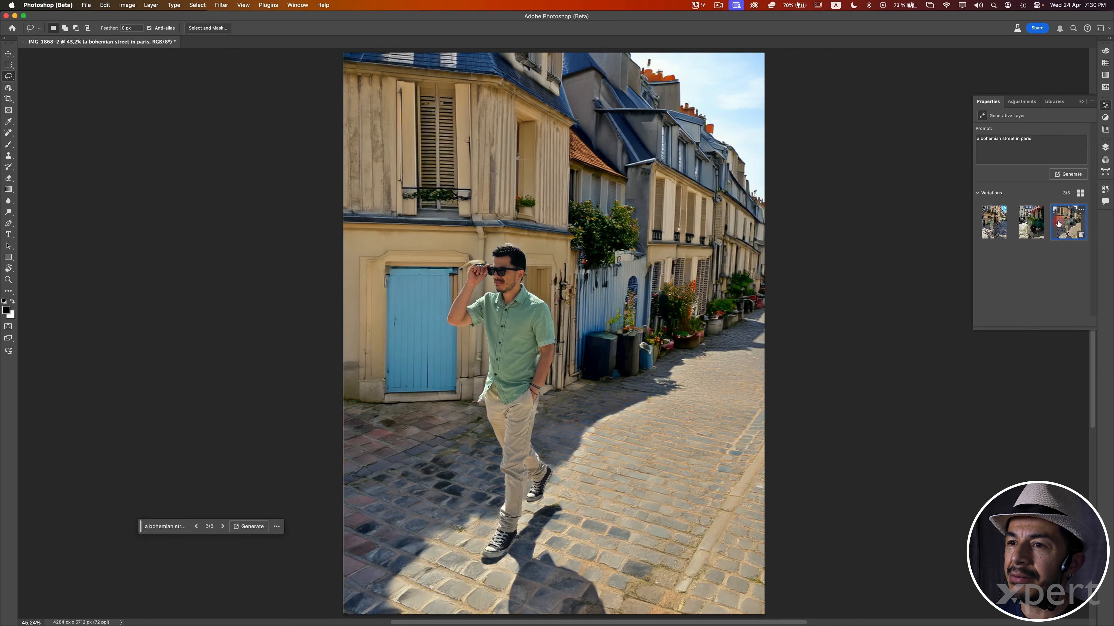
left_click(995, 223)
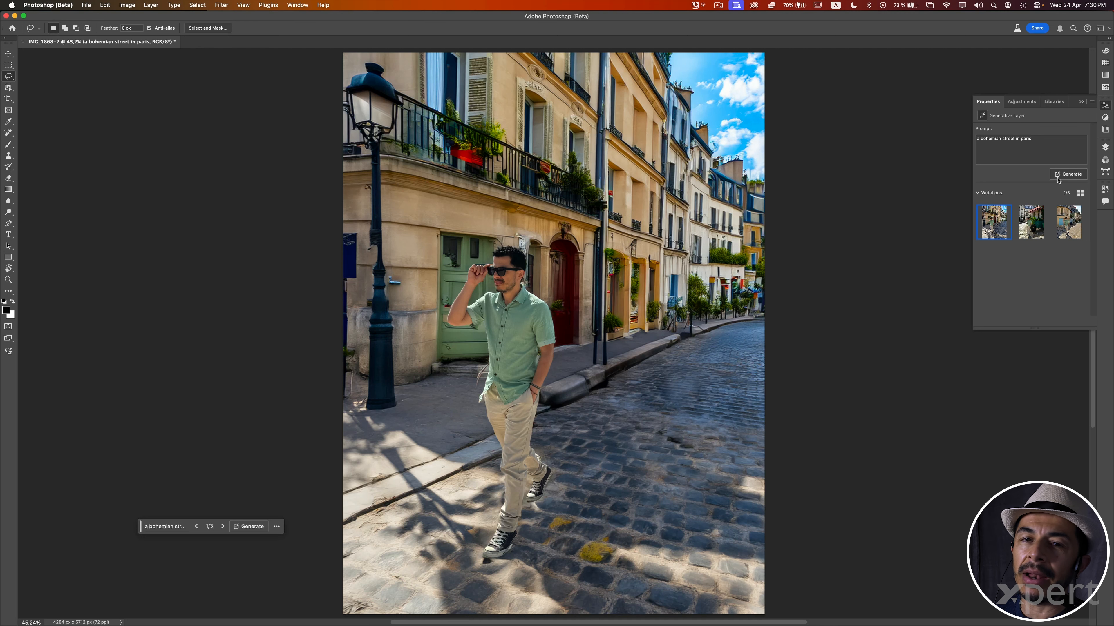
Open the Paris-street.psd file from the Novedades PS Abril 2024 folder
key("super+o")
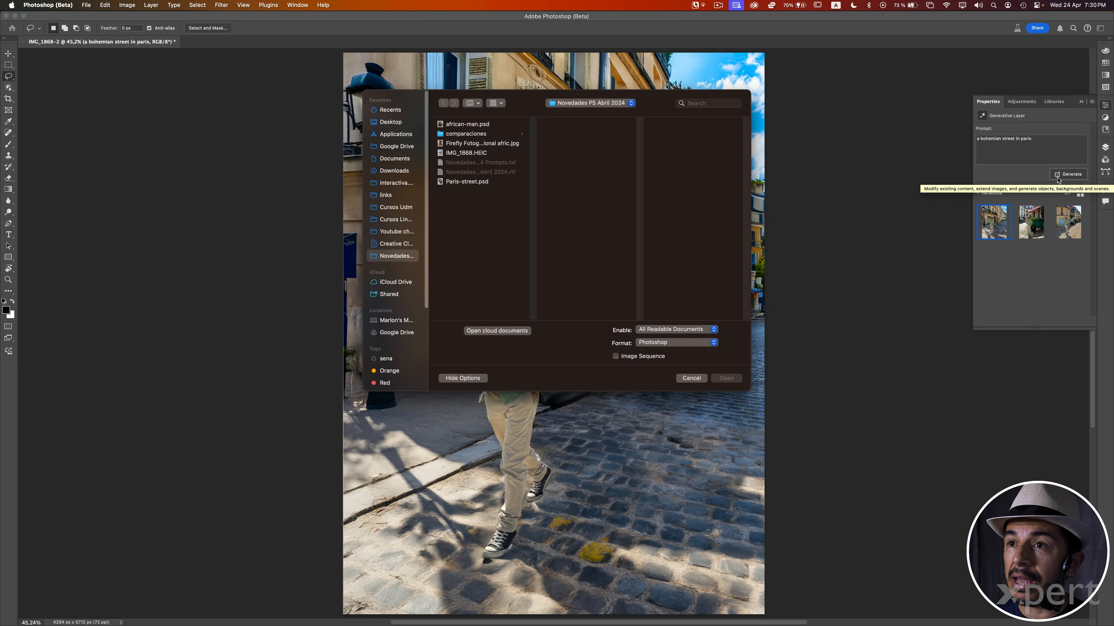
left_click(488, 143)
left_click(486, 152)
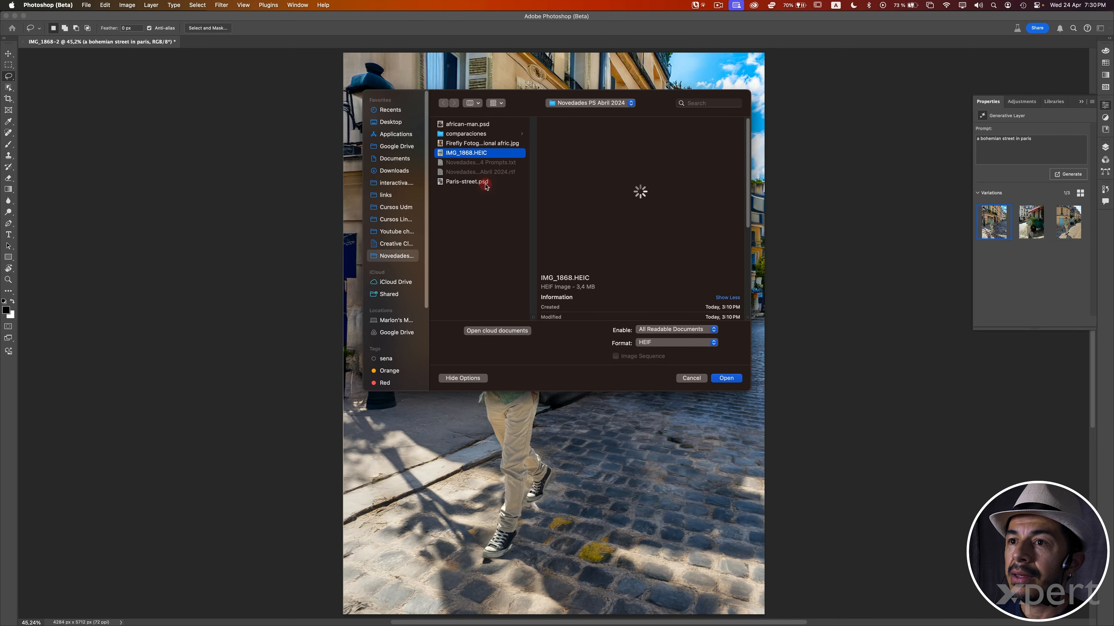
double_click(483, 182)
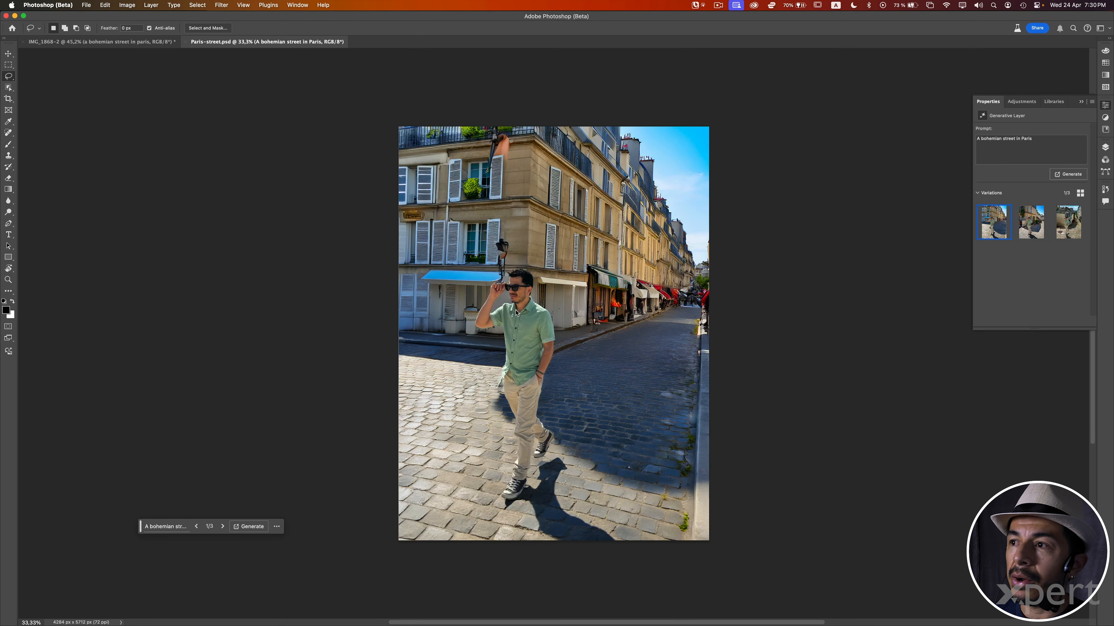
Compare the street background variations in Paris-street.psd, examine the man's cast shadow on the cobblestones and select the second variation
left_click(1026, 222)
left_click(1061, 222)
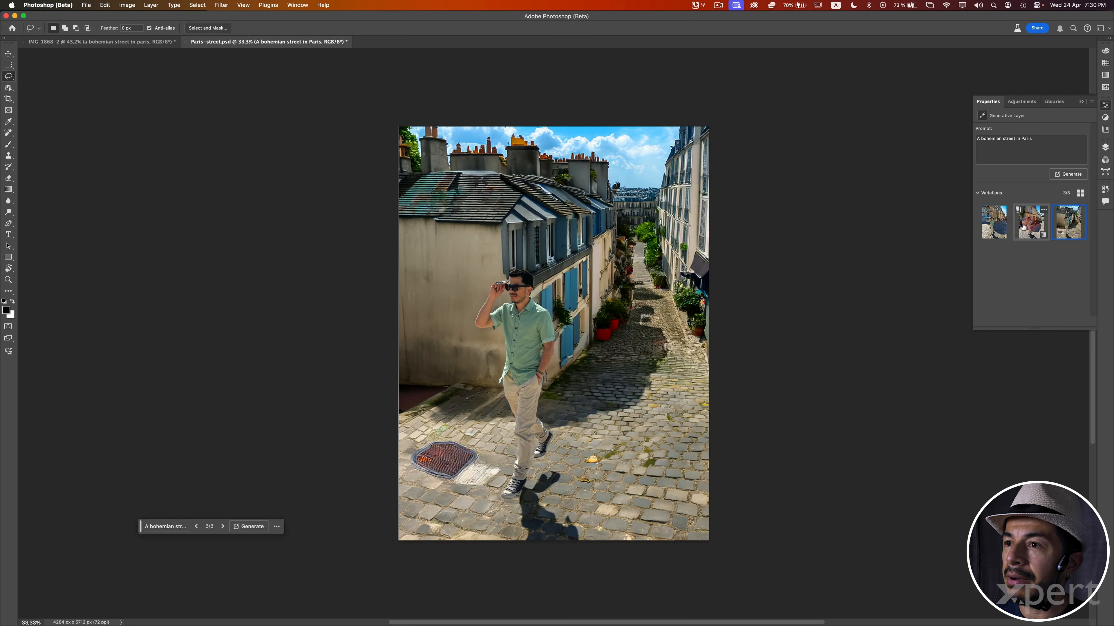
left_click(996, 227)
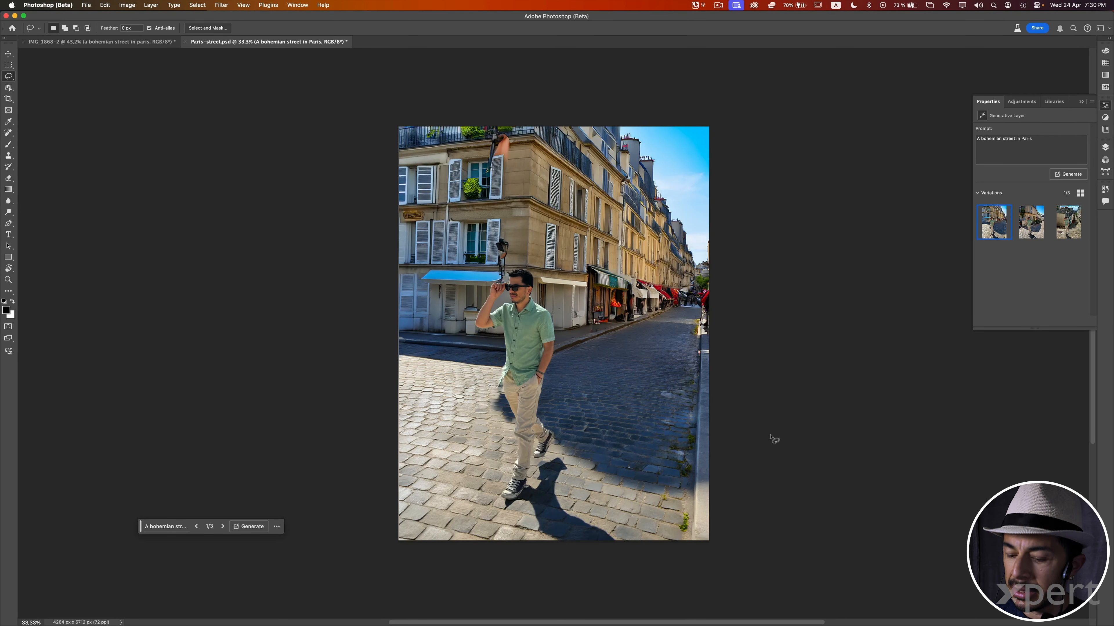
key("super+plus")
left_click_drag(664, 427, 883, 288)
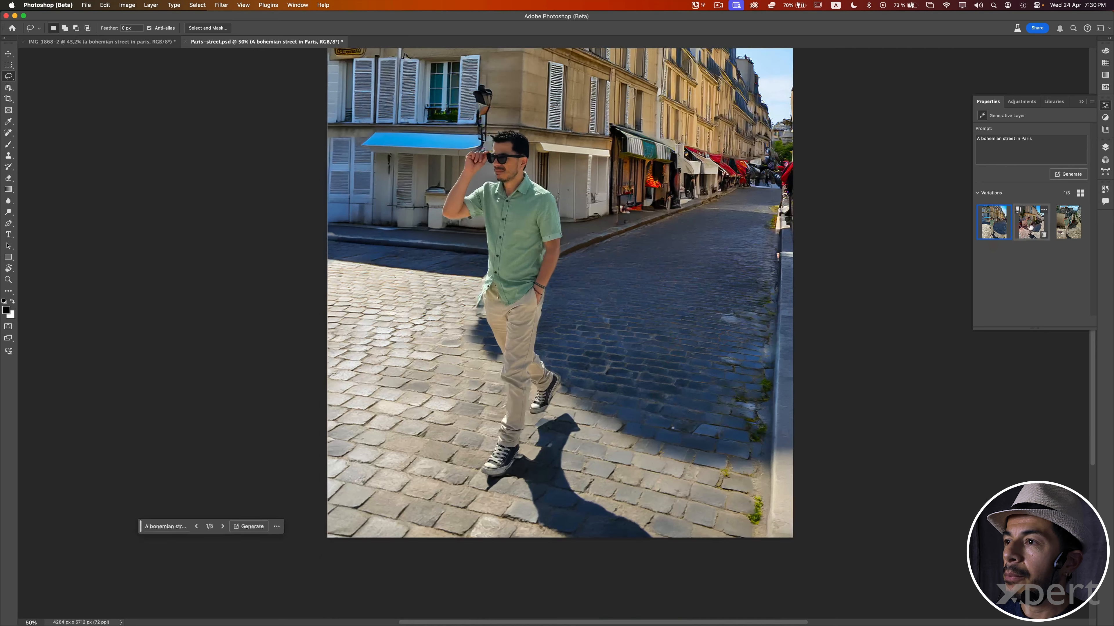
left_click(1030, 225)
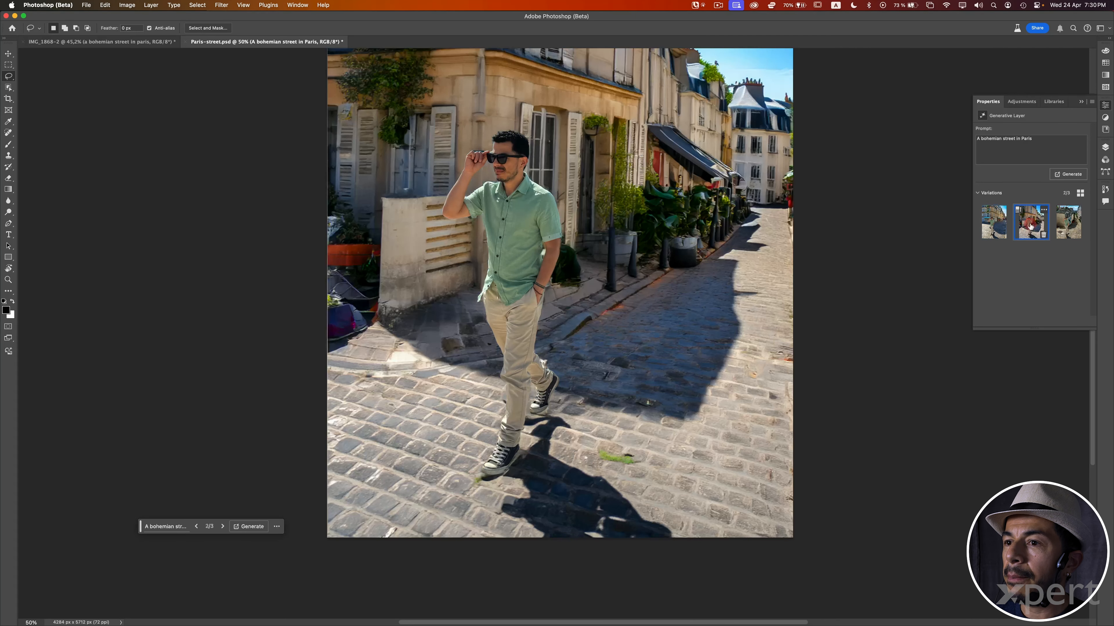
Compare the third and first street variations in Paris-street.psd, keep the first one and examine the shadow at the man's feet
left_click(1068, 217)
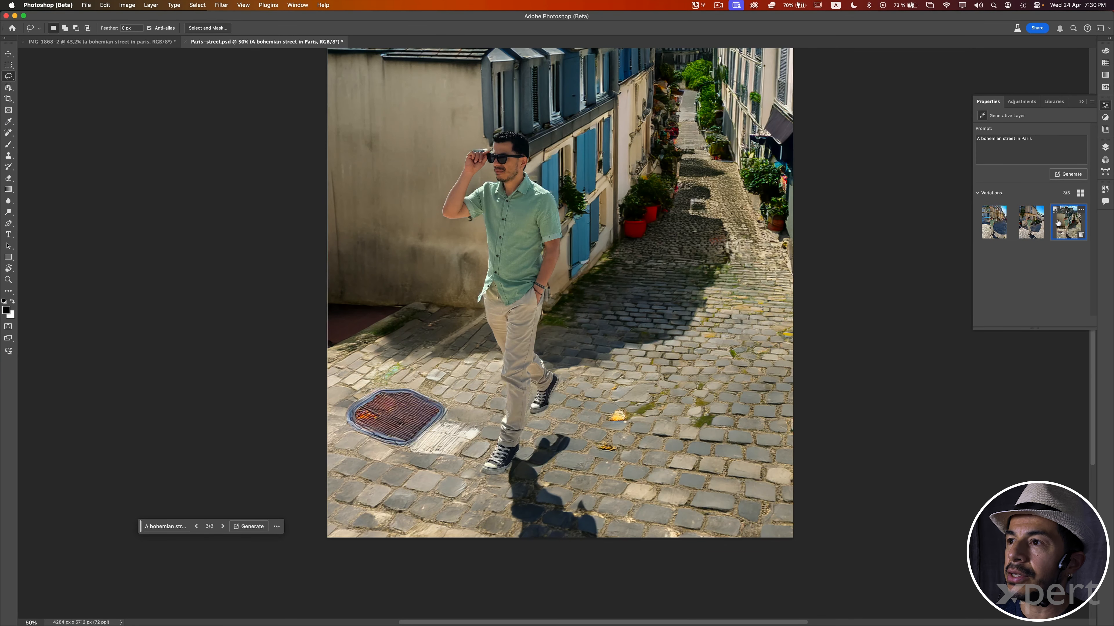
left_click(994, 223)
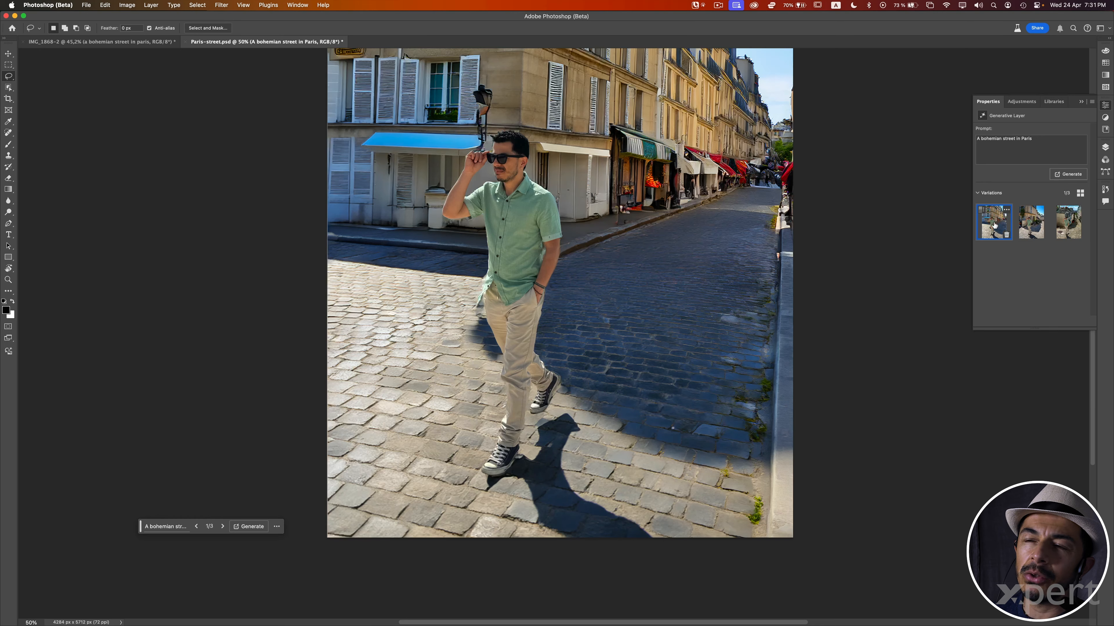
scroll(534, 350, "up", 6)
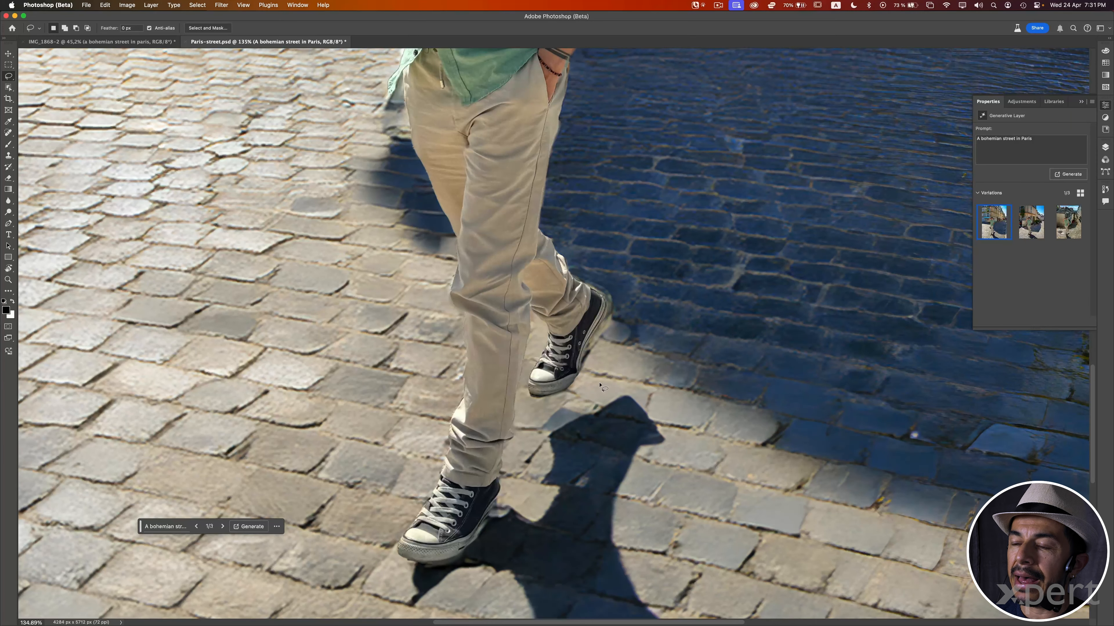
scroll(601, 386, "down", 3)
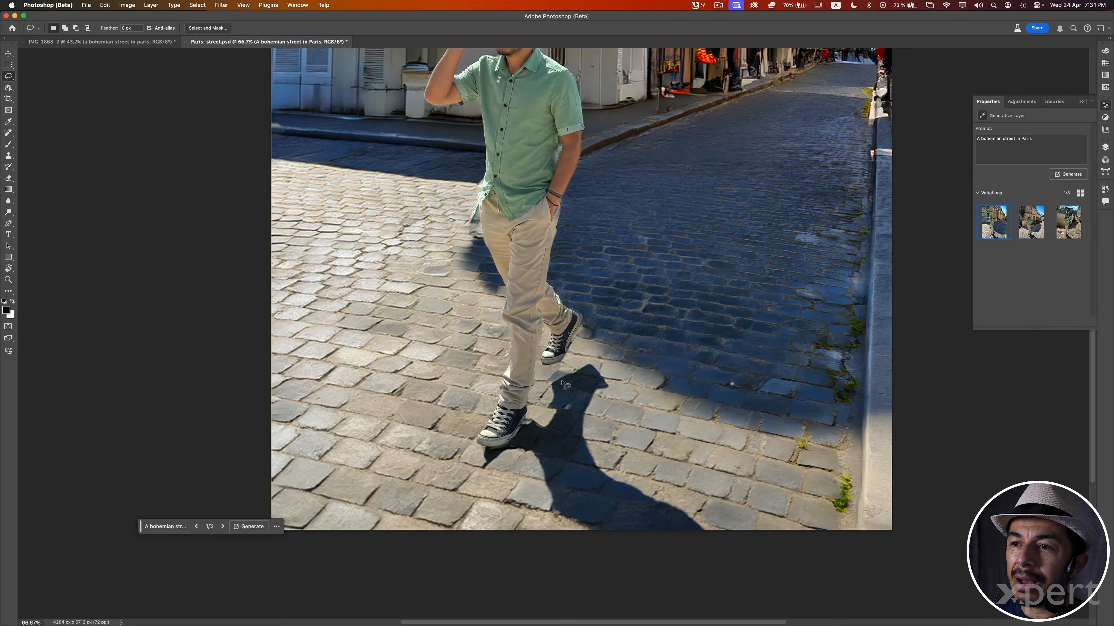
Switch to the IMG_1868-2 document and examine how the man's shoes and shadow sit on the cobblestones
left_click(149, 43)
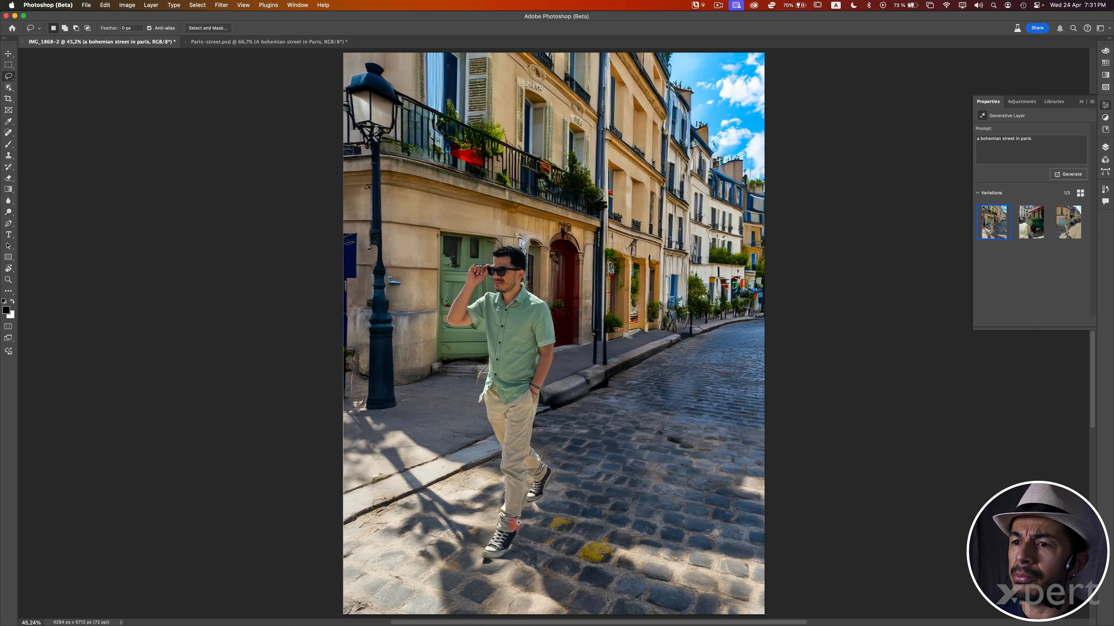
scroll(511, 526, "up", 3)
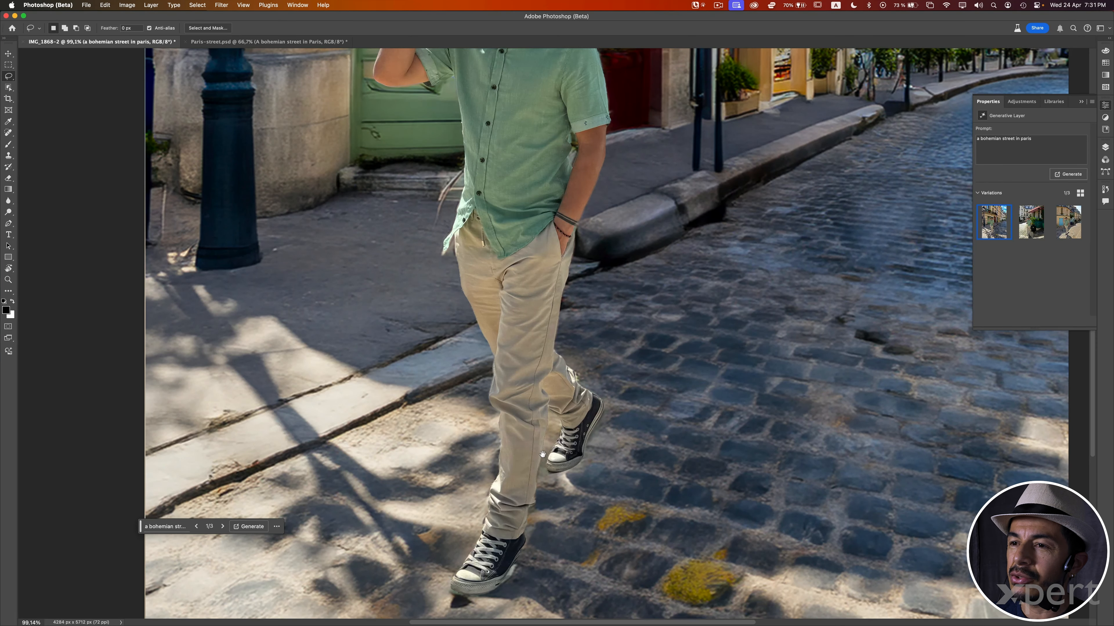
left_click_drag(542, 460, 599, 365)
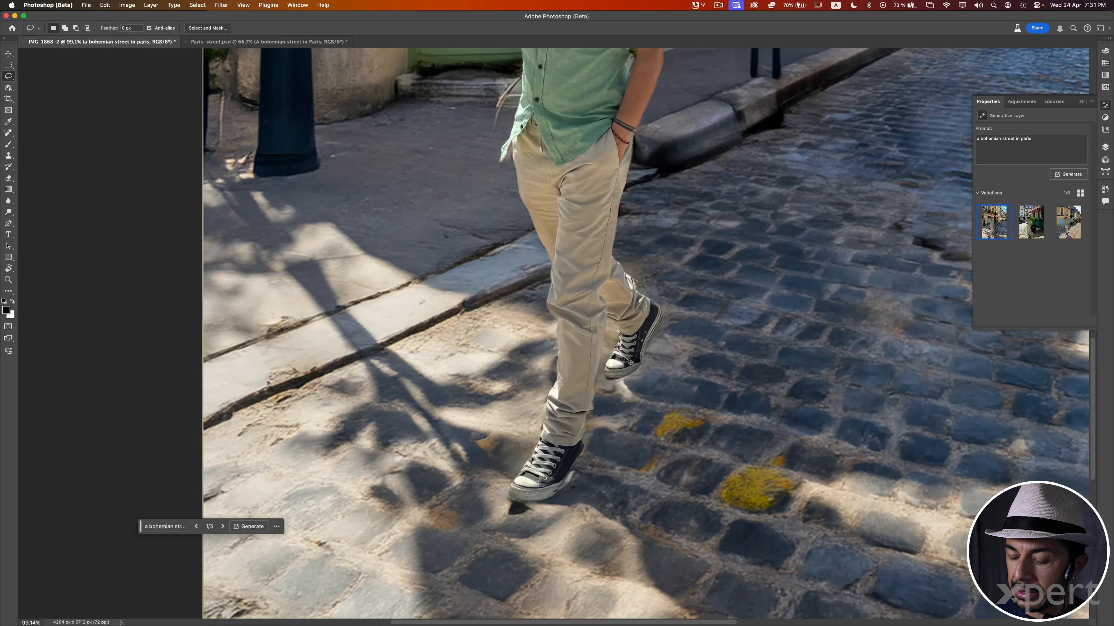
scroll(622, 359, "down", 3)
scroll(624, 357, "down", 1)
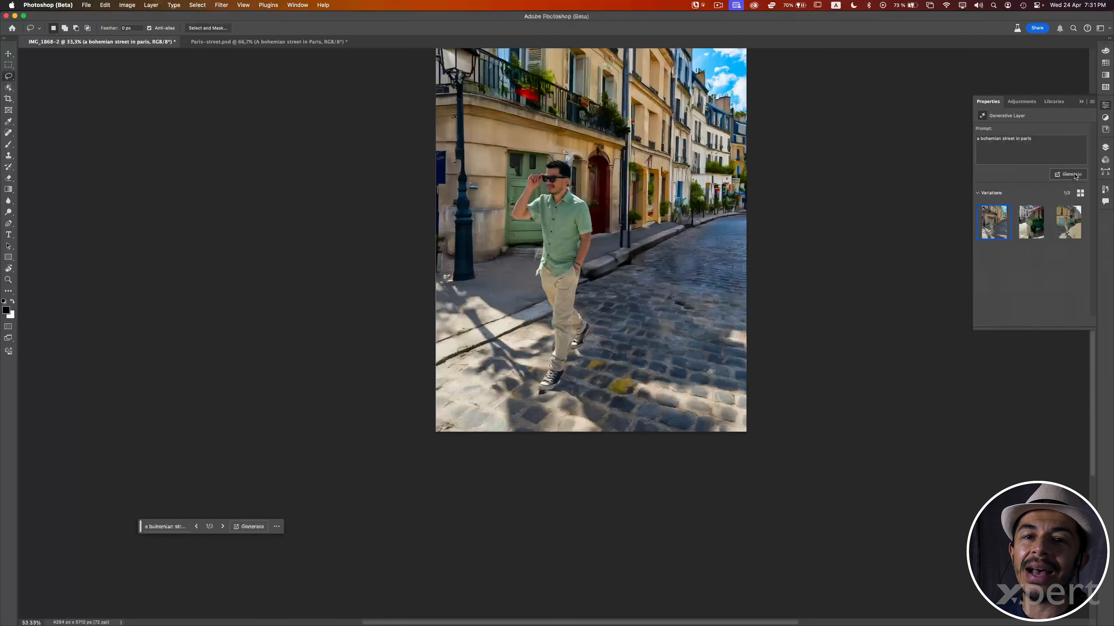
left_click_drag(612, 125, 569, 193)
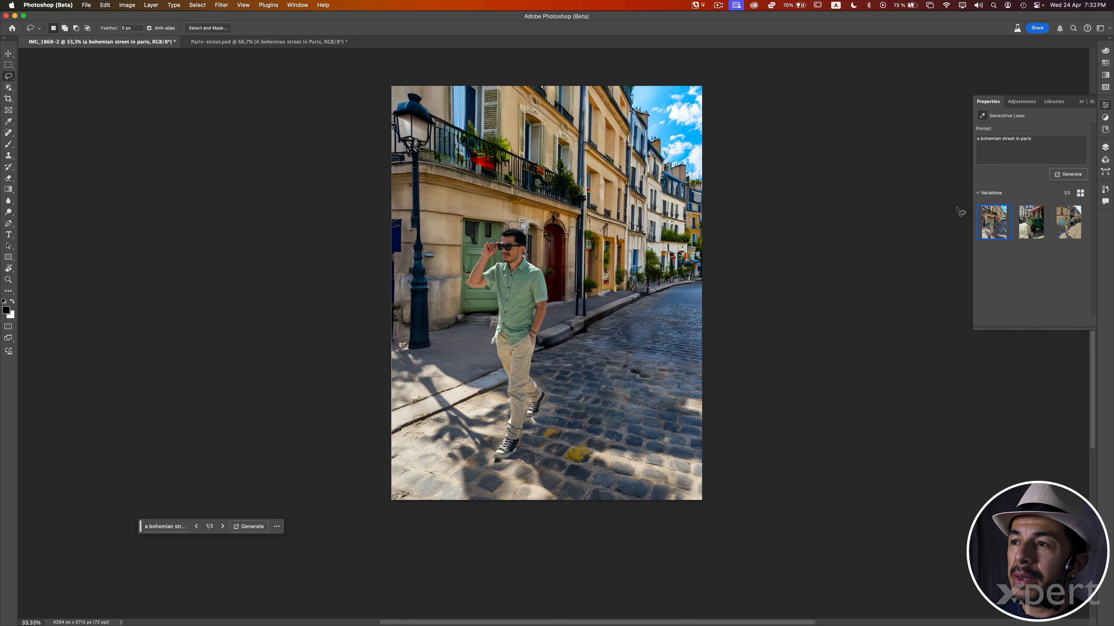
Enhance the detail of the first bohemian street variation and inspect the facade and lamp post up close
mouse_move(999, 216)
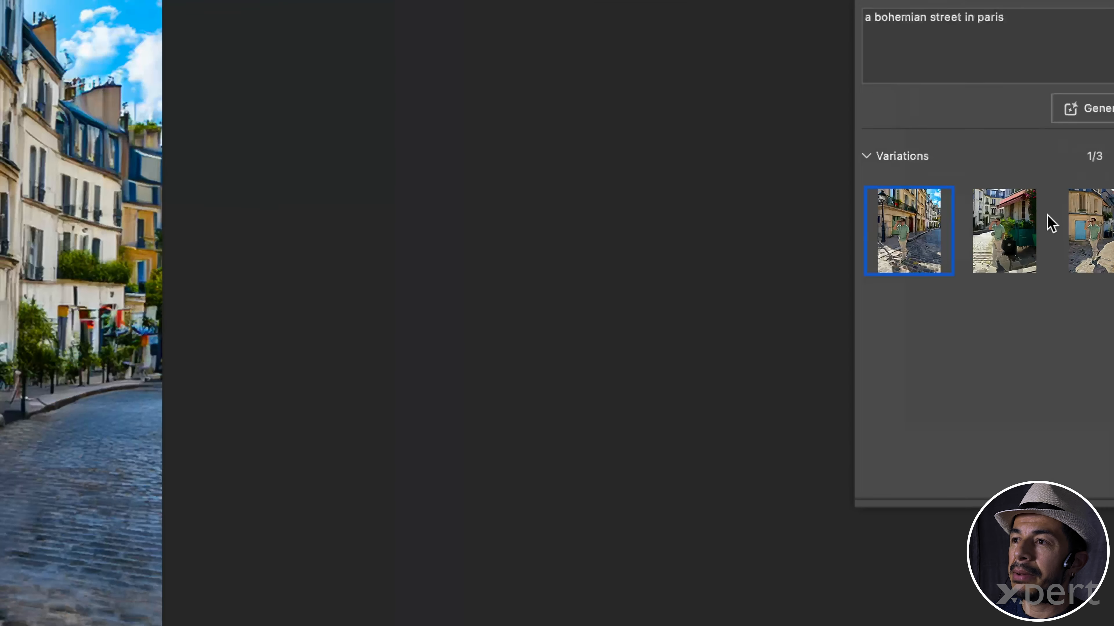
mouse_move(911, 225)
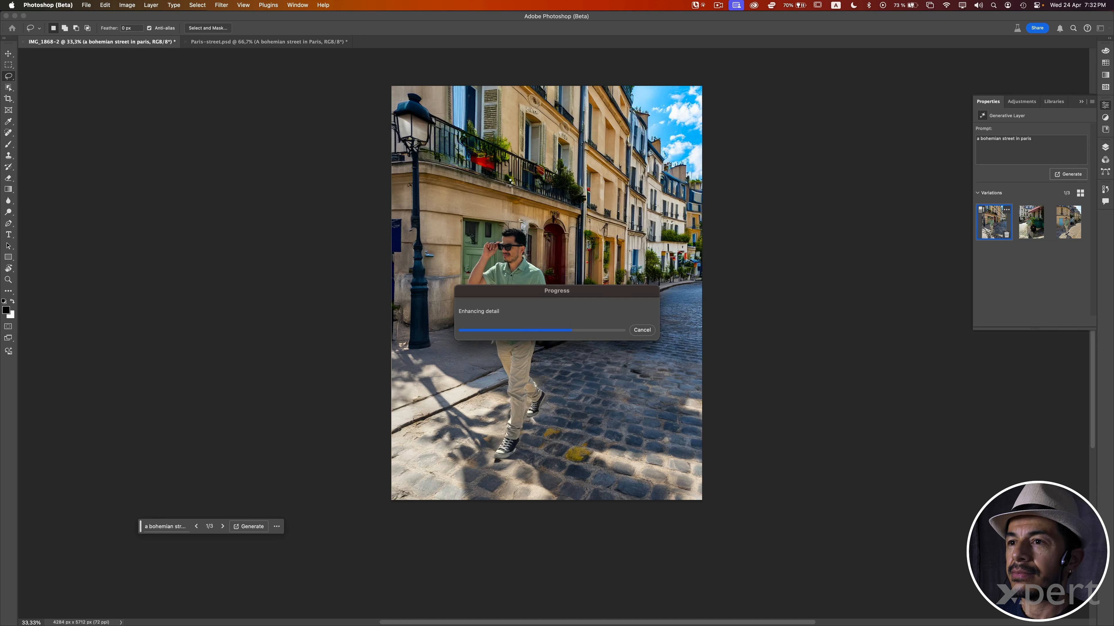
scroll(509, 180, "up", 5)
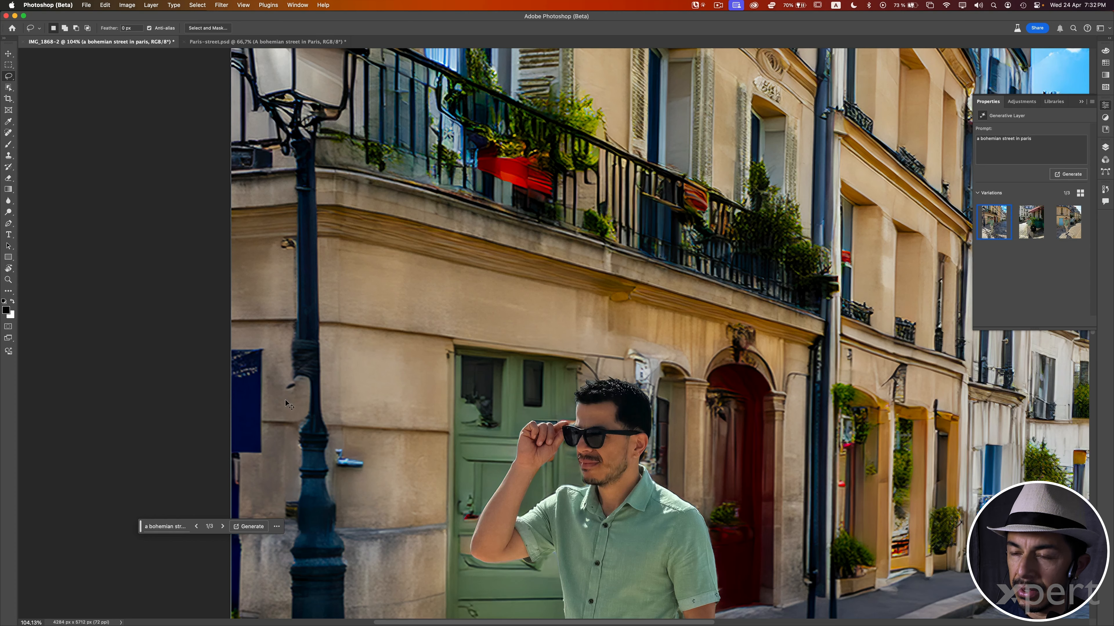
Lasso the broken middle section of the lamp post and run Generative Fill on it with an empty prompt
key("super+minus")
key("super+minus")
key("super+minus")
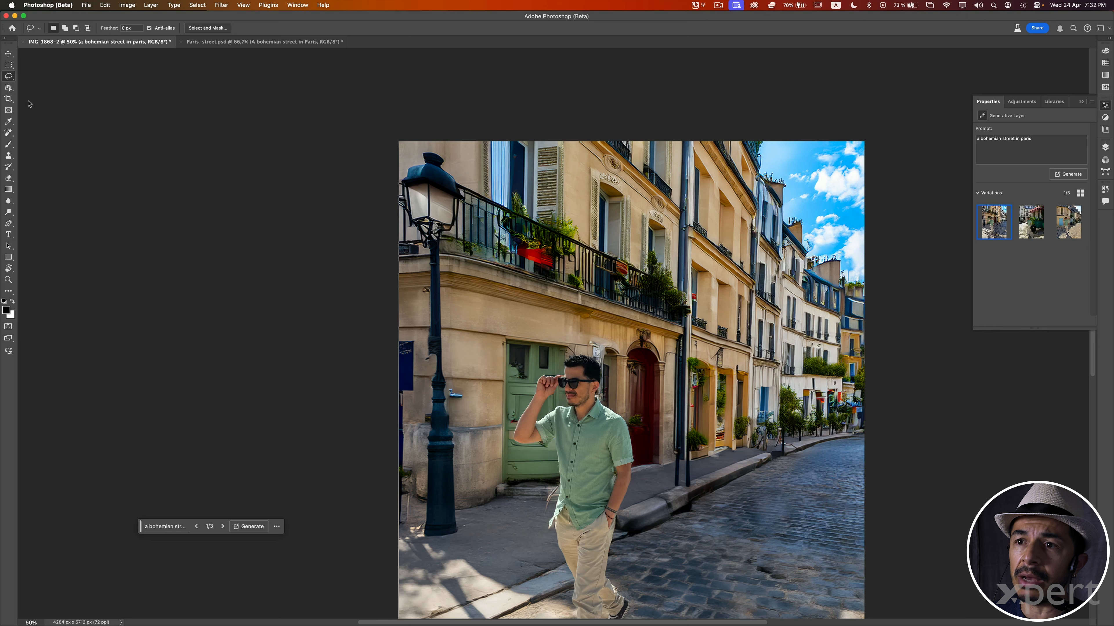
mouse_move(420, 351)
left_mouse_down()
mouse_move(452, 362)
mouse_move(449, 381)
mouse_move(430, 383)
mouse_move(421, 354)
left_mouse_up()
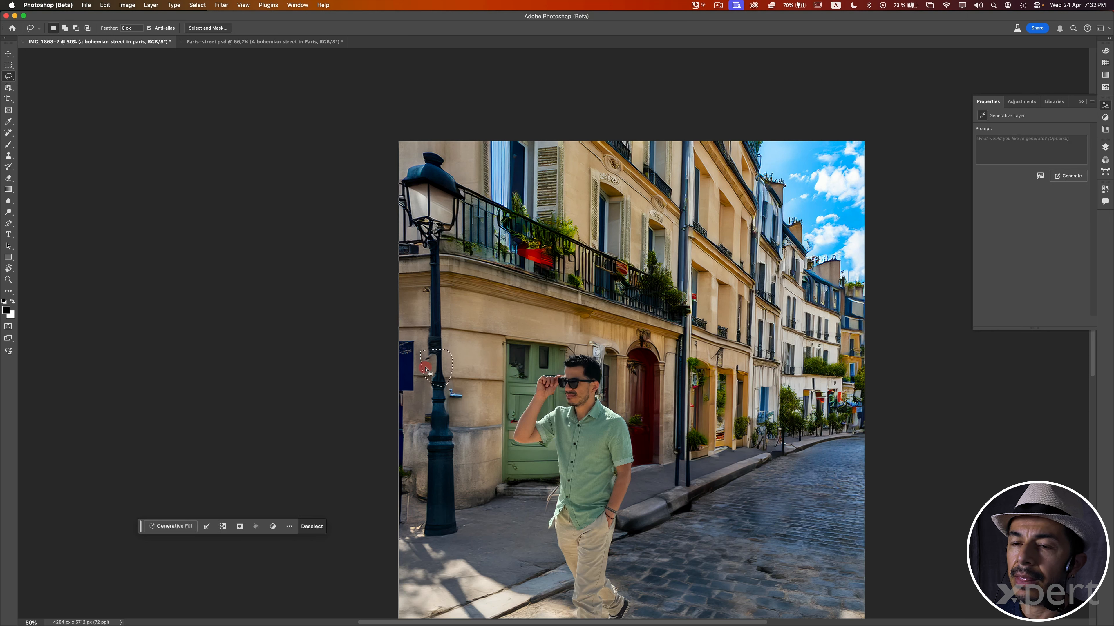
left_click(170, 526)
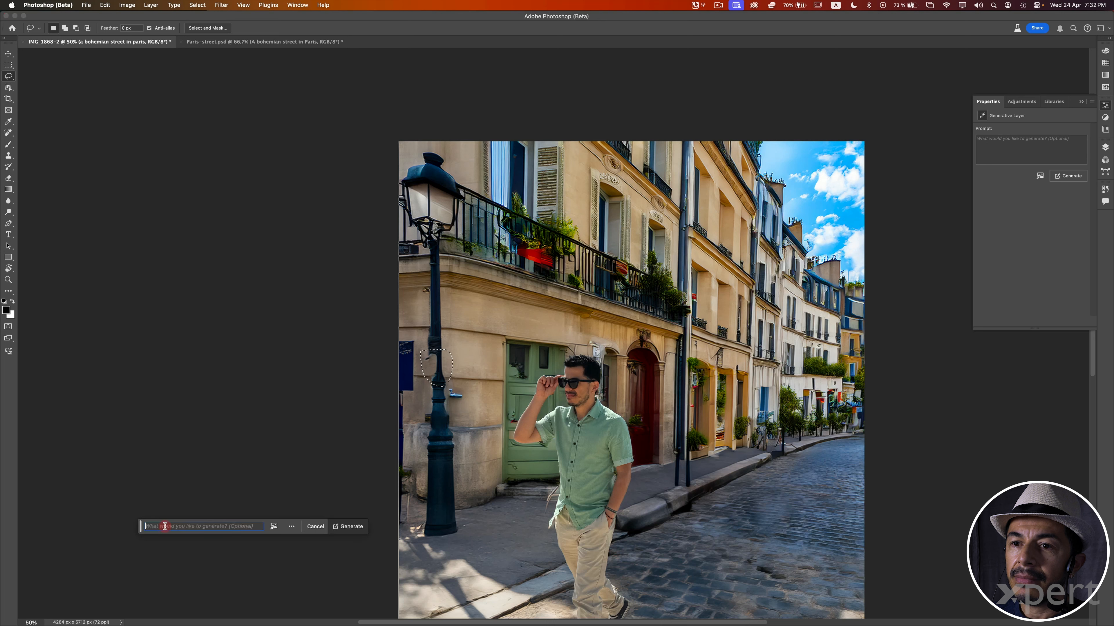
left_click(349, 526)
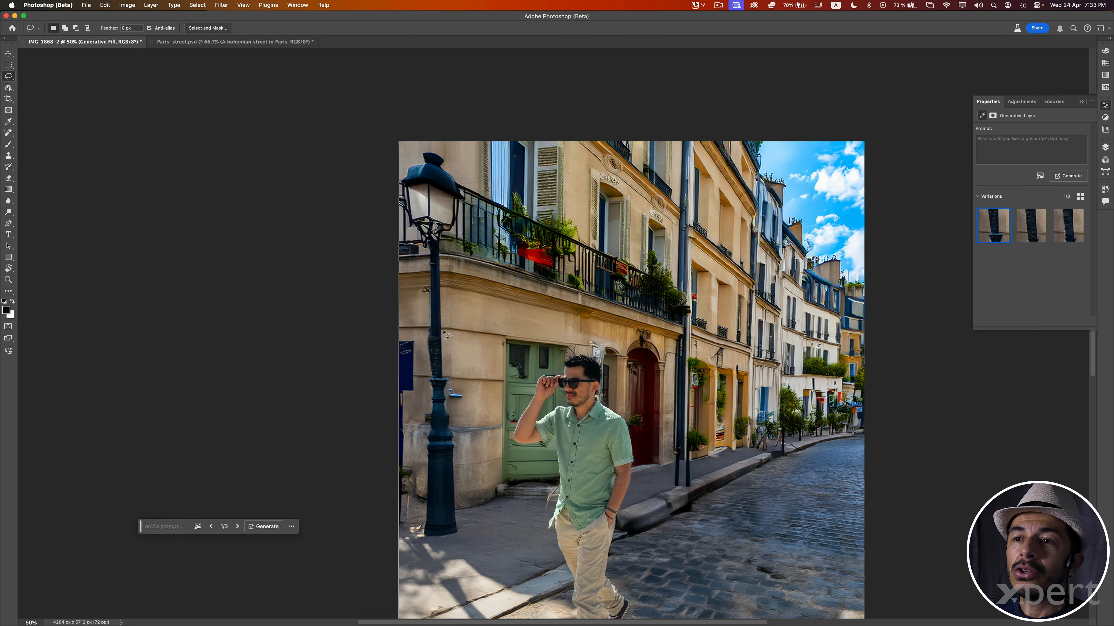
Compare the three generated lamp post repairs up close and in the wider view, and select the second variation
left_click_drag(438, 349, 487, 355)
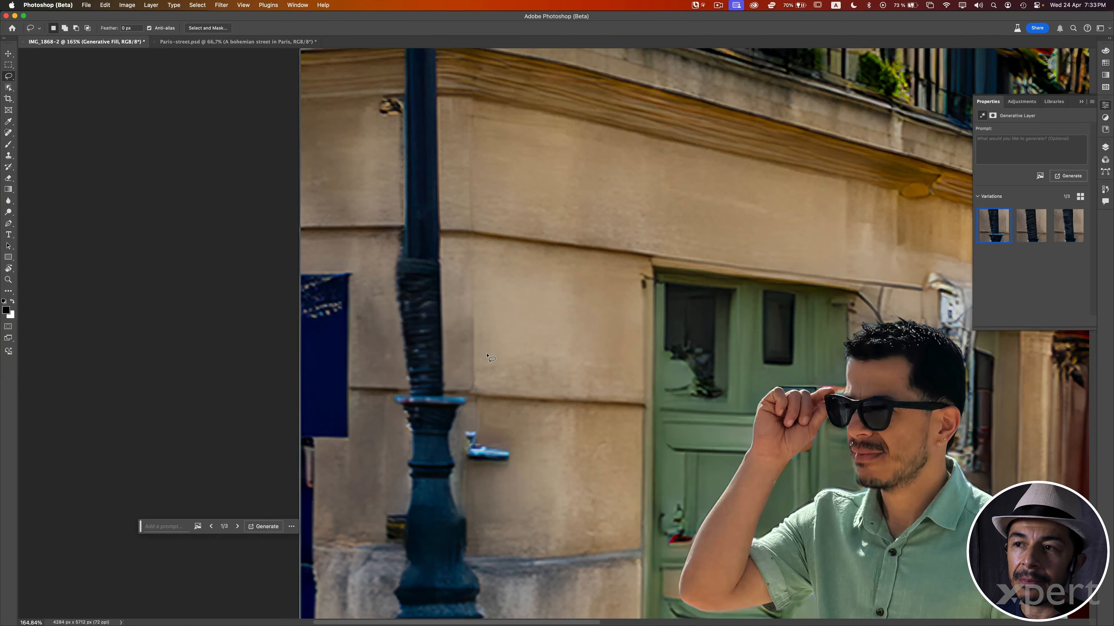
left_click(1040, 231)
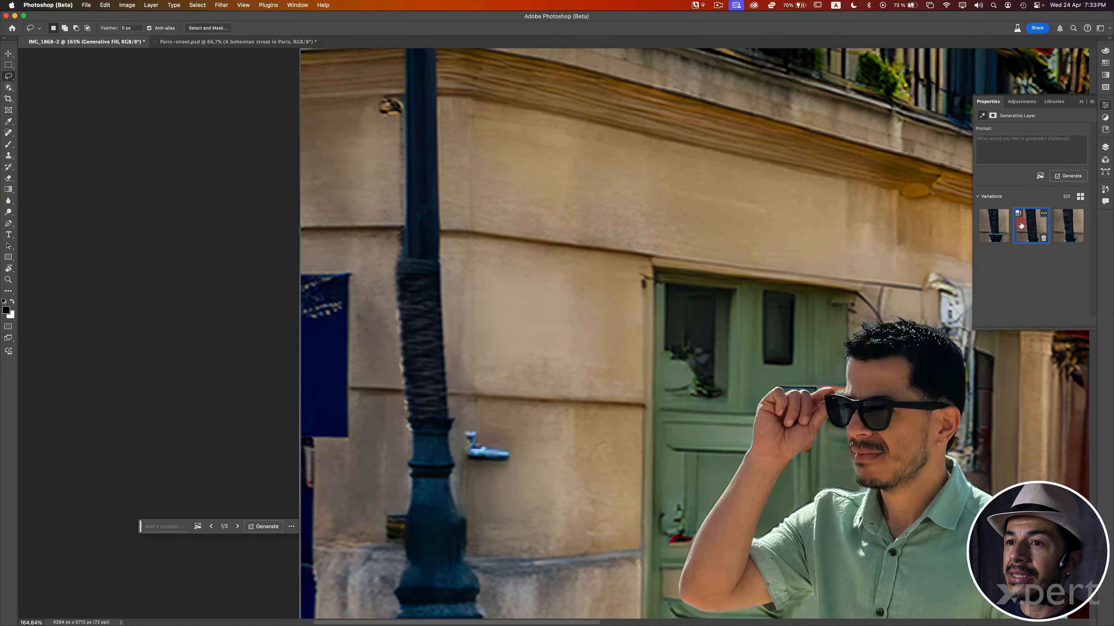
left_click(1063, 226)
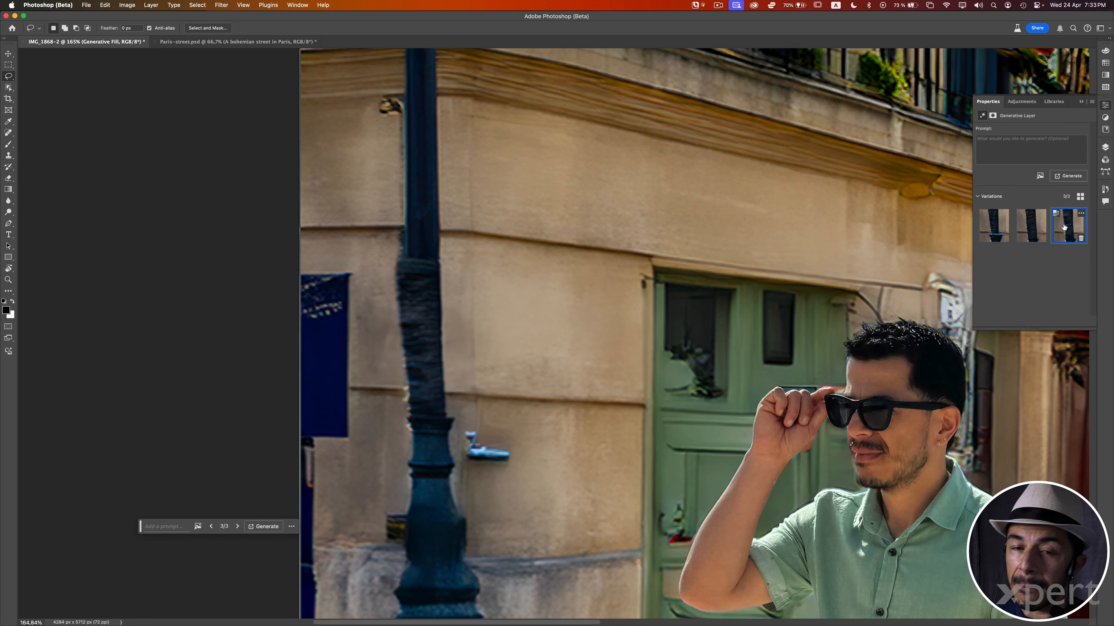
key("super+0")
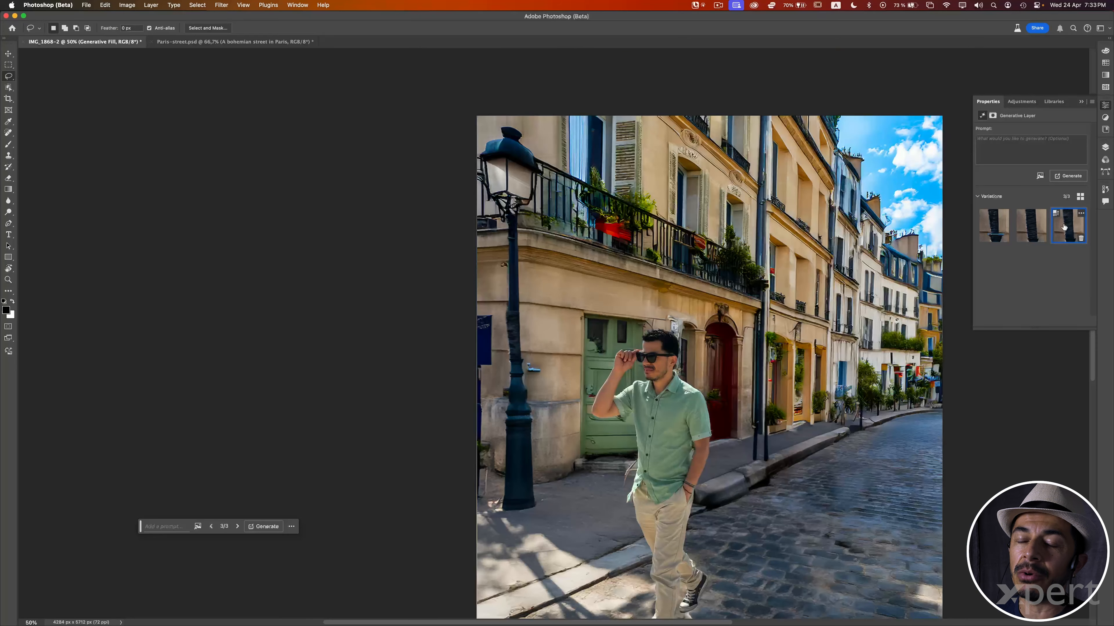
left_click(1031, 218)
left_click(995, 221)
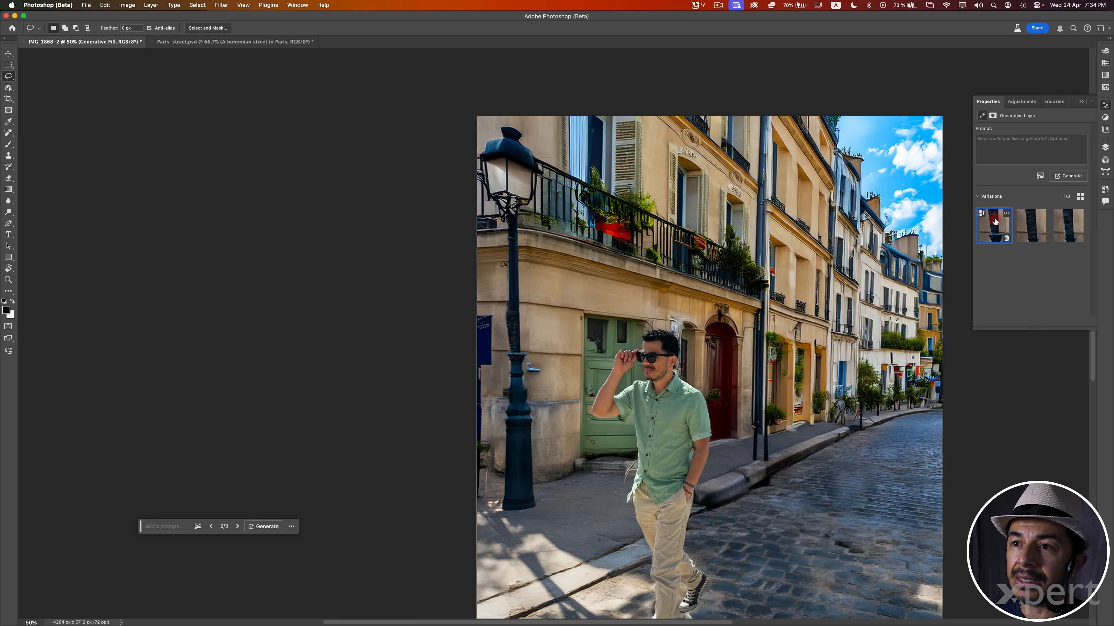
left_click(1024, 223)
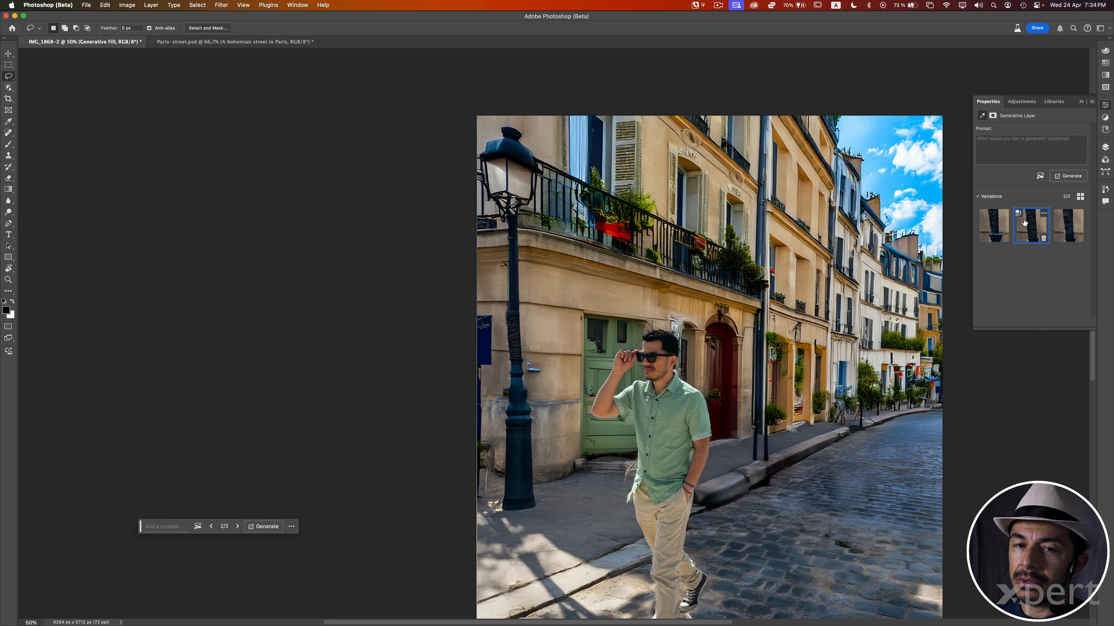